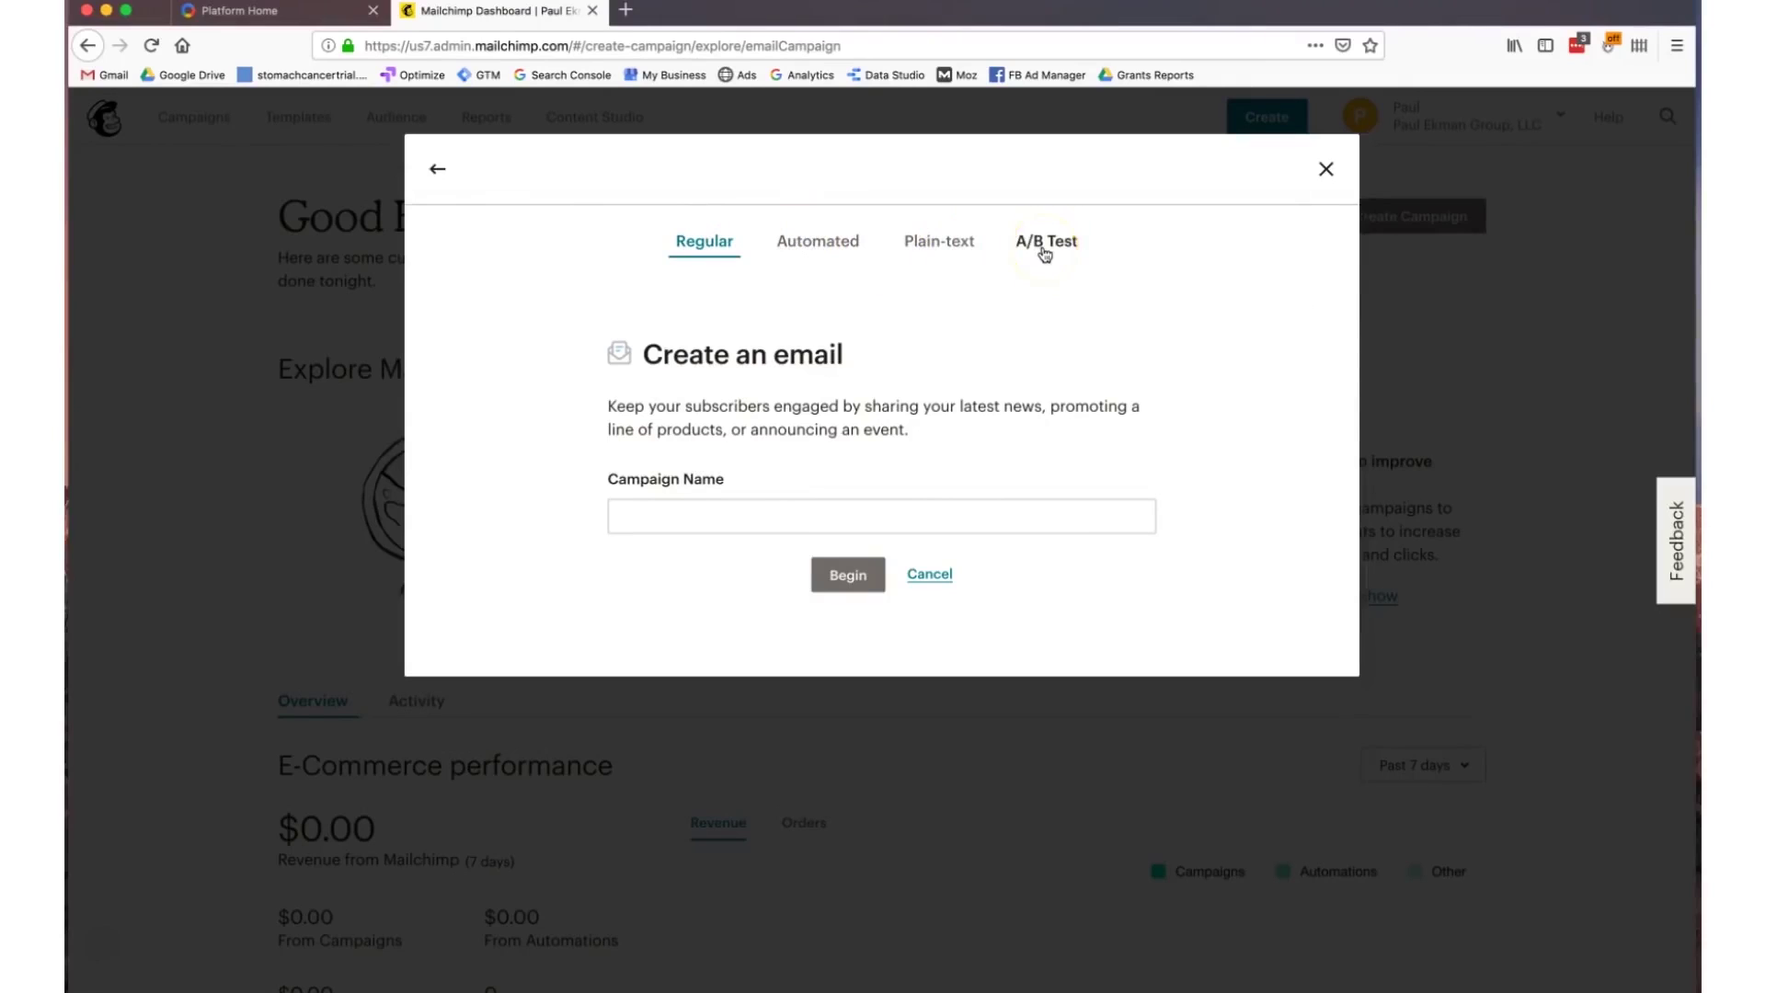
Create a regular email campaign named "Test"
click(685, 505)
text(Test)
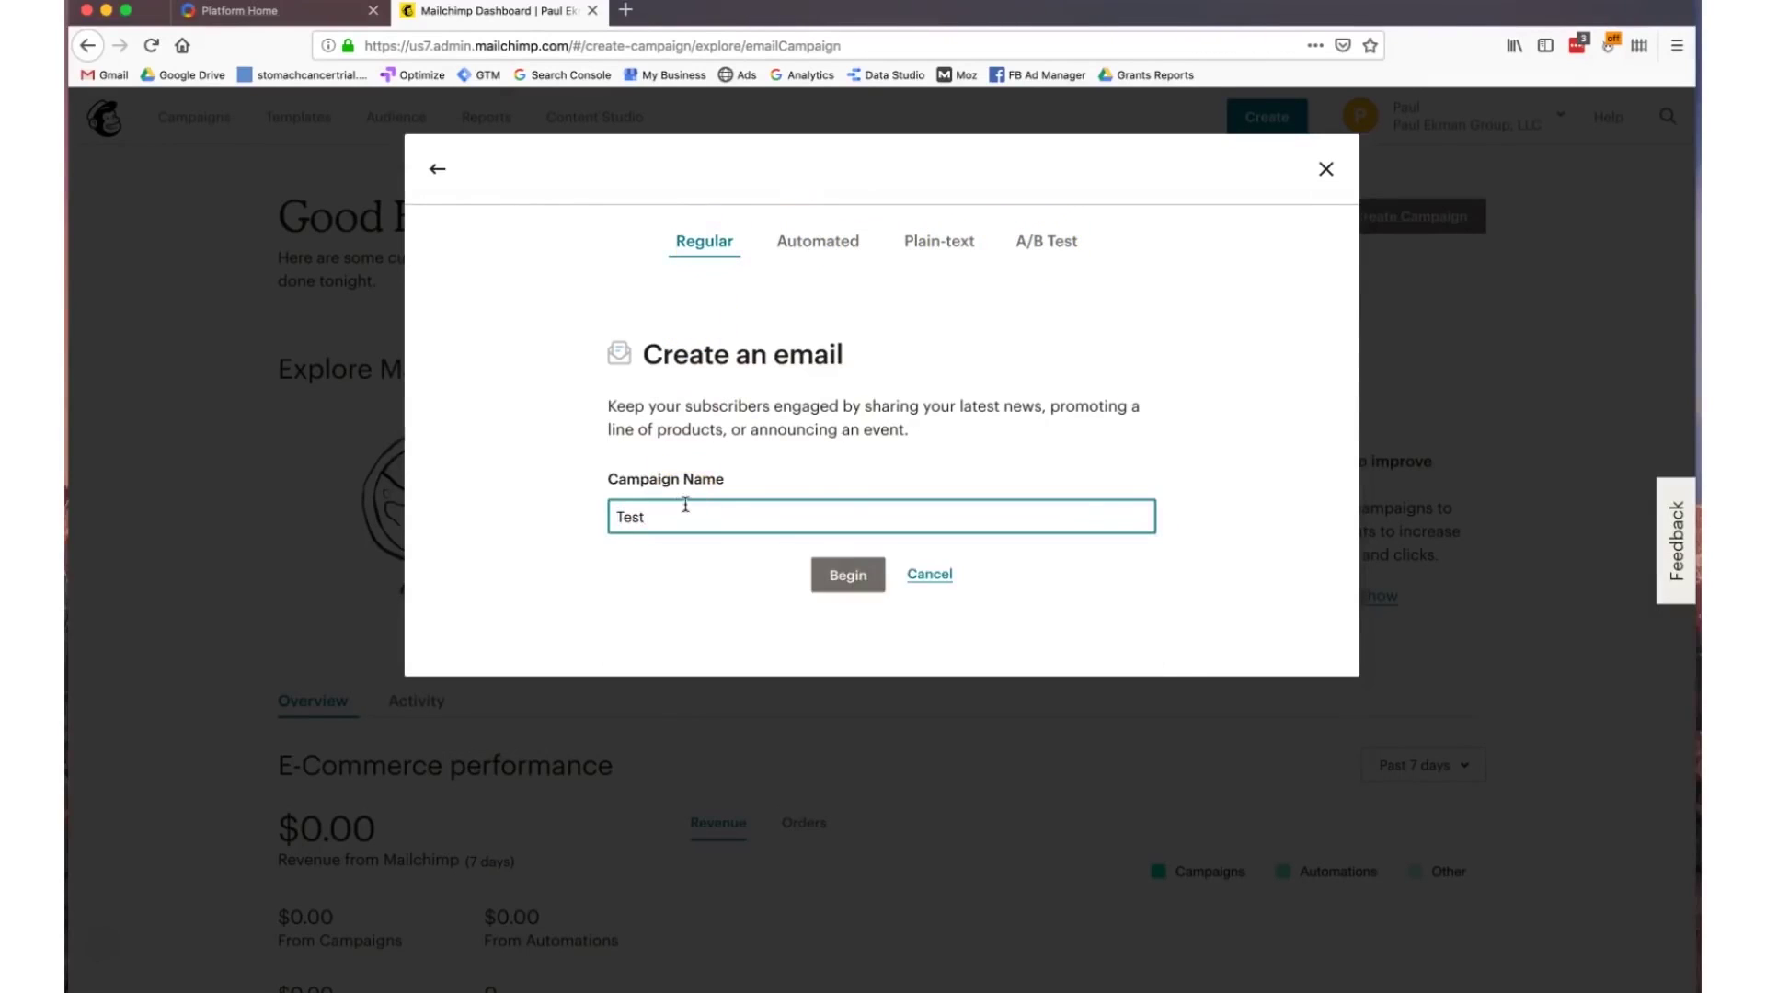
click(865, 574)
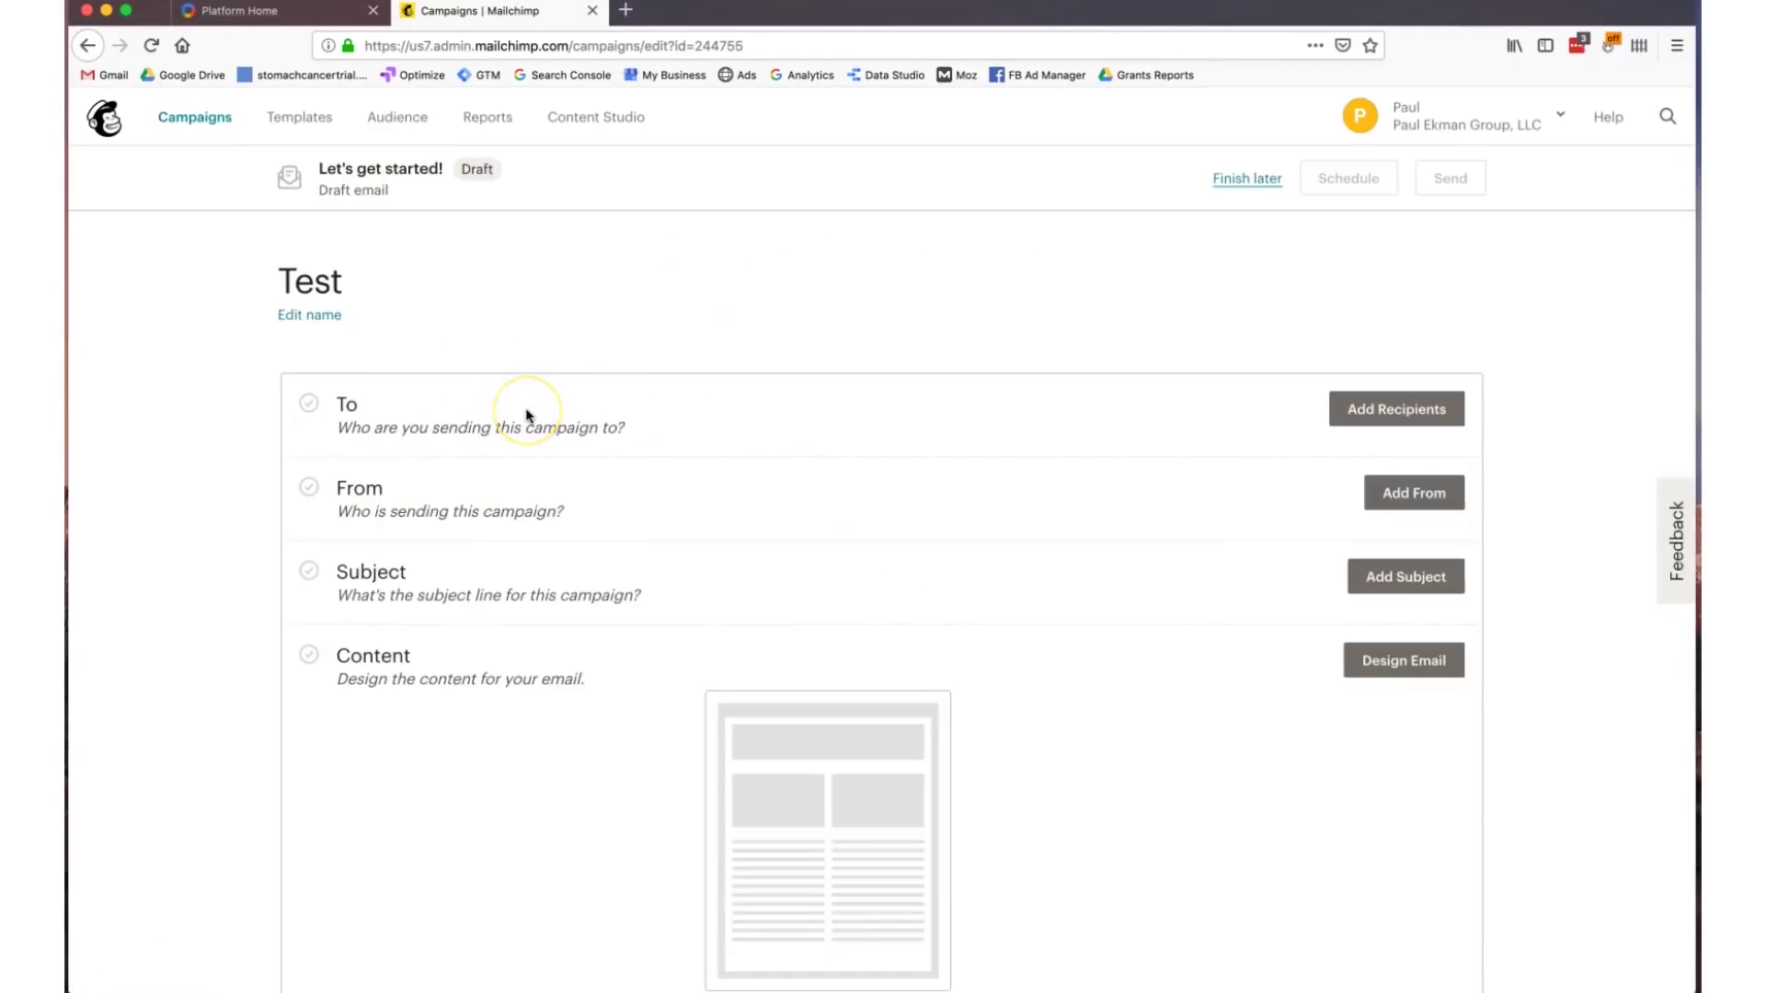
Choose the Sample Test audience as the campaign's recipients
click(1396, 408)
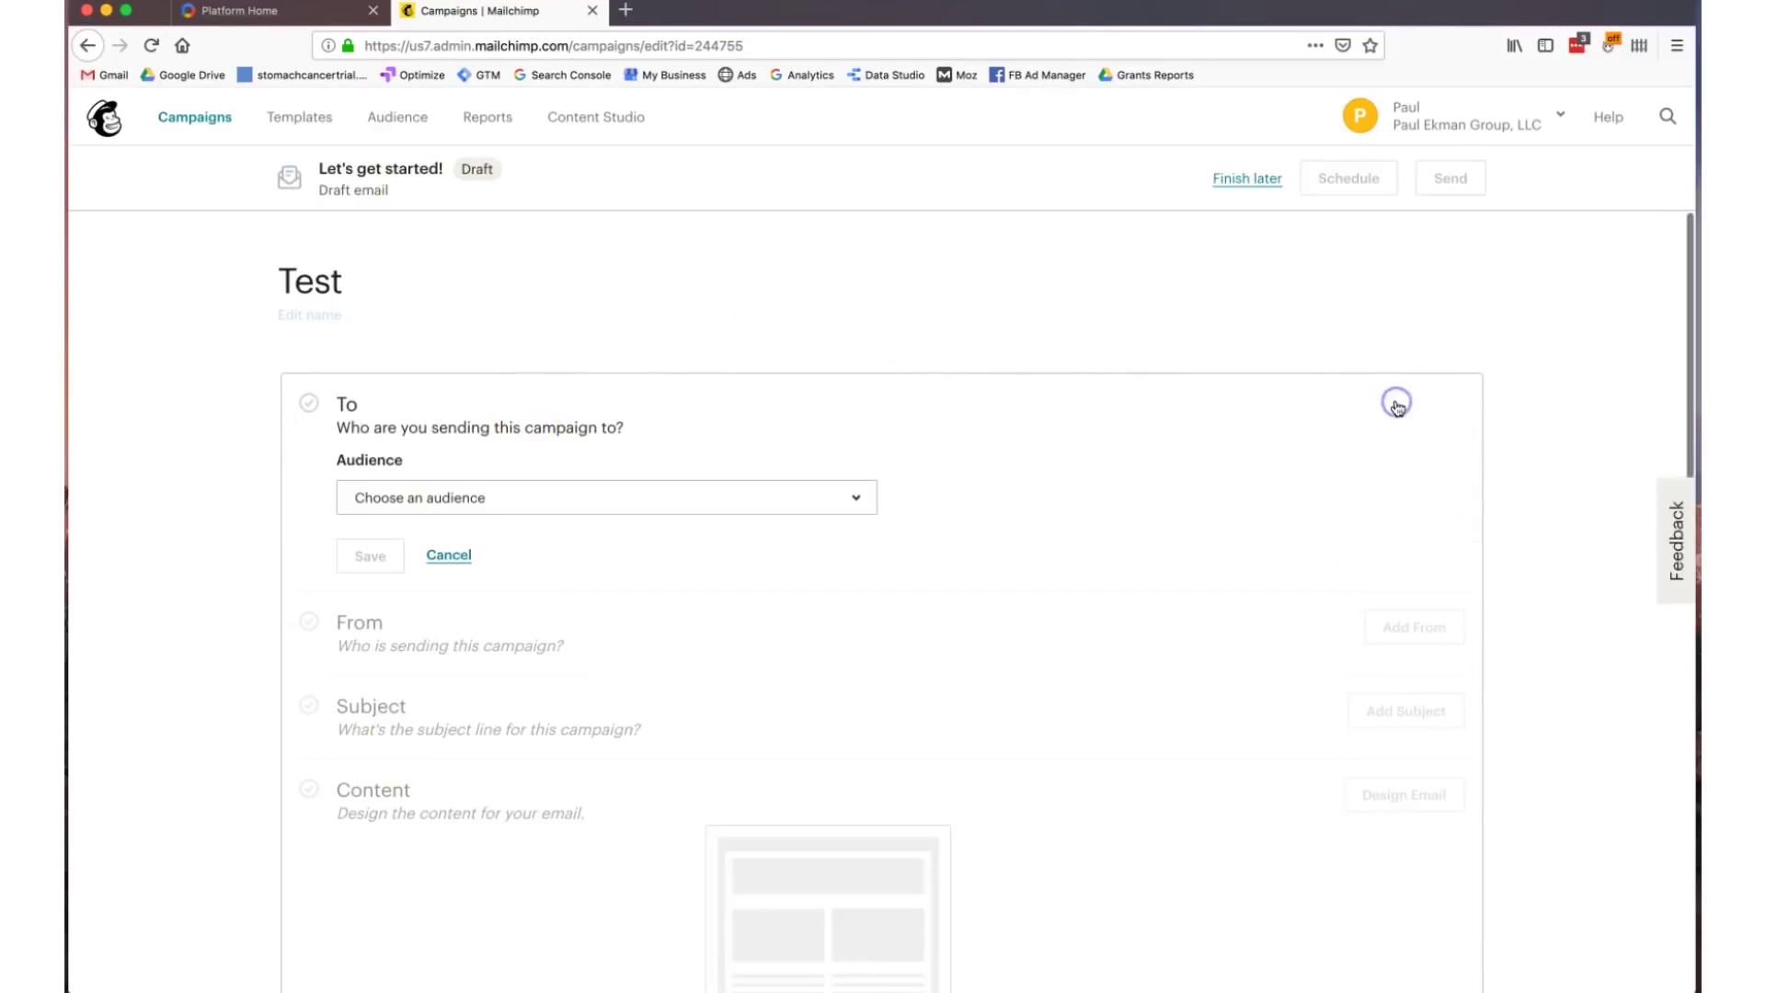
click(777, 509)
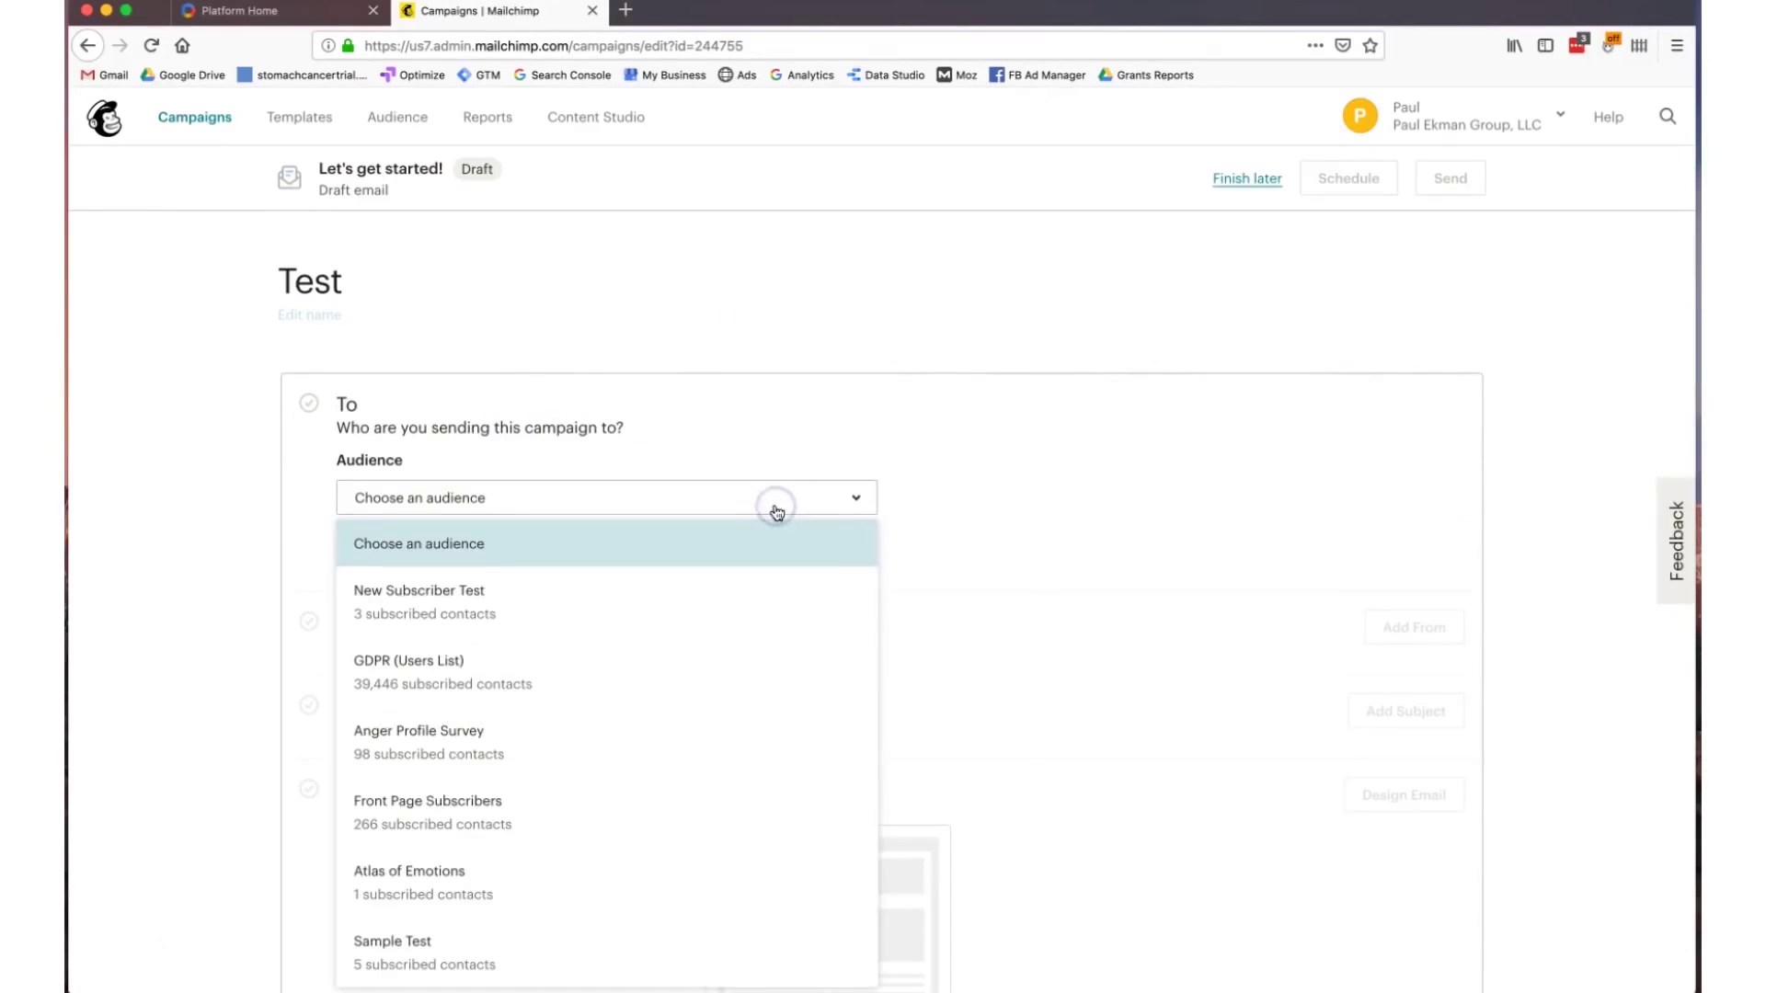
scroll(818, 702, down, 1)
scroll(817, 704, down, 1)
click(642, 820)
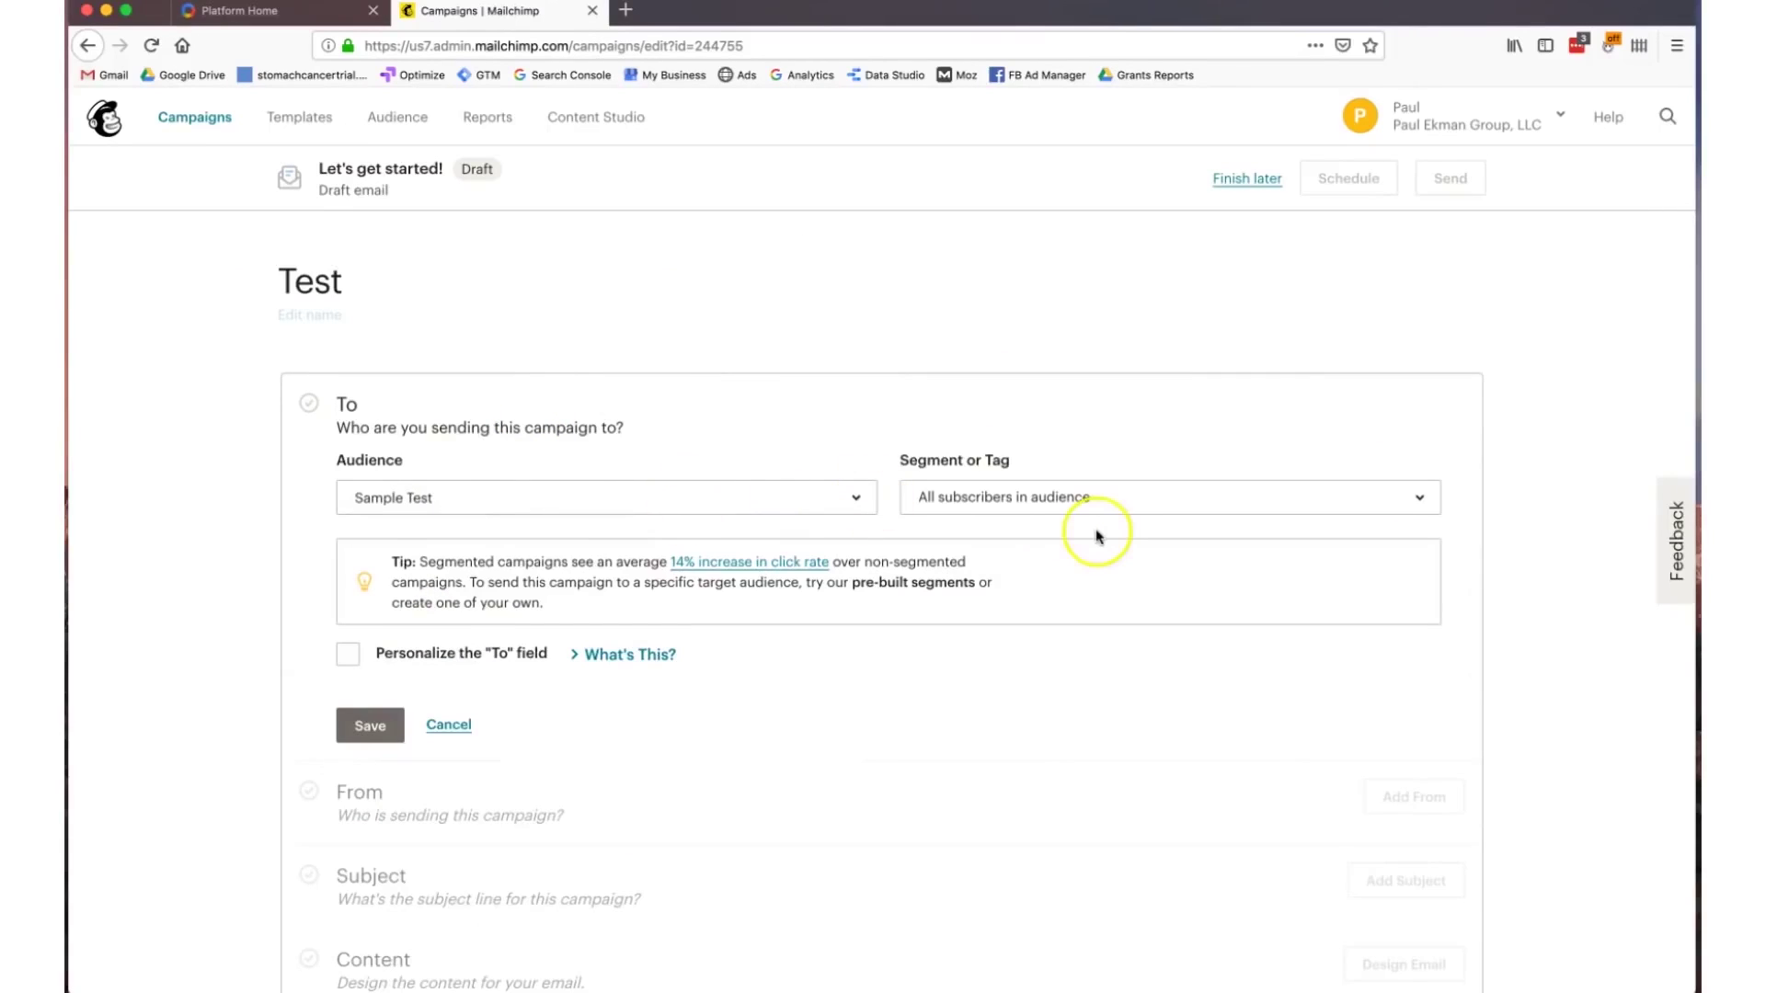
Personalize the "To" field with the *|FNAME|* merge tag and save the recipient settings
scroll(1011, 718, down, 3)
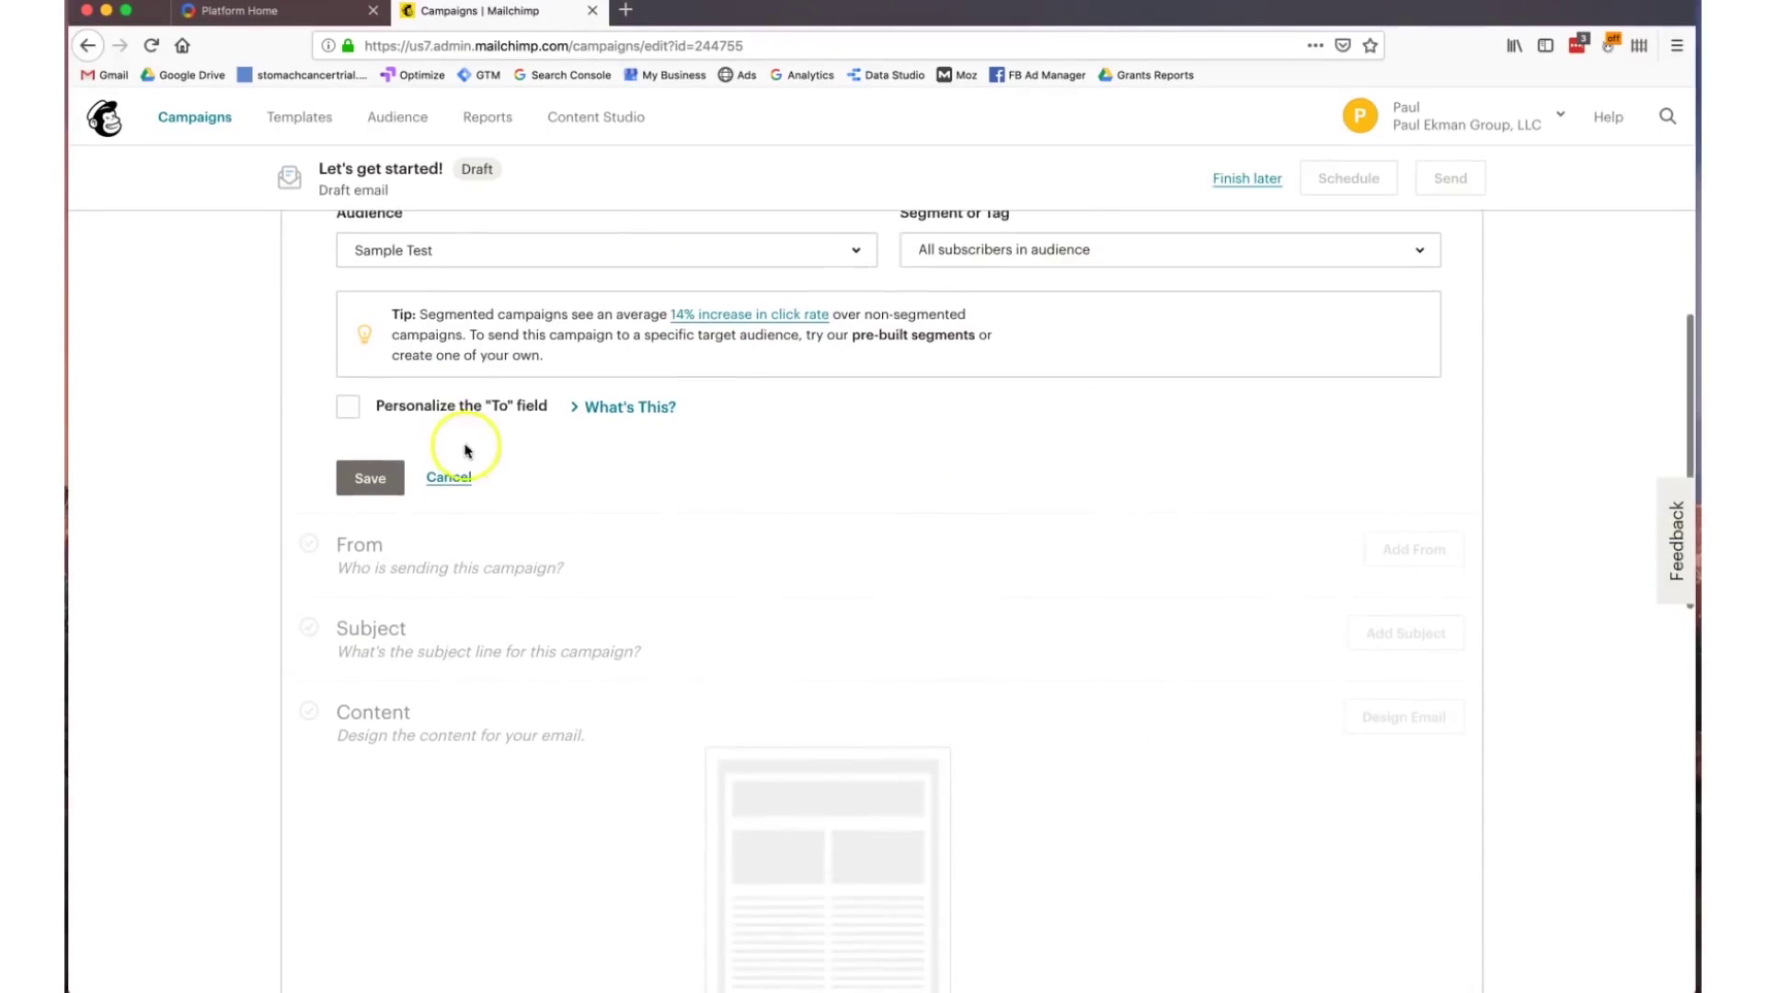
click(435, 411)
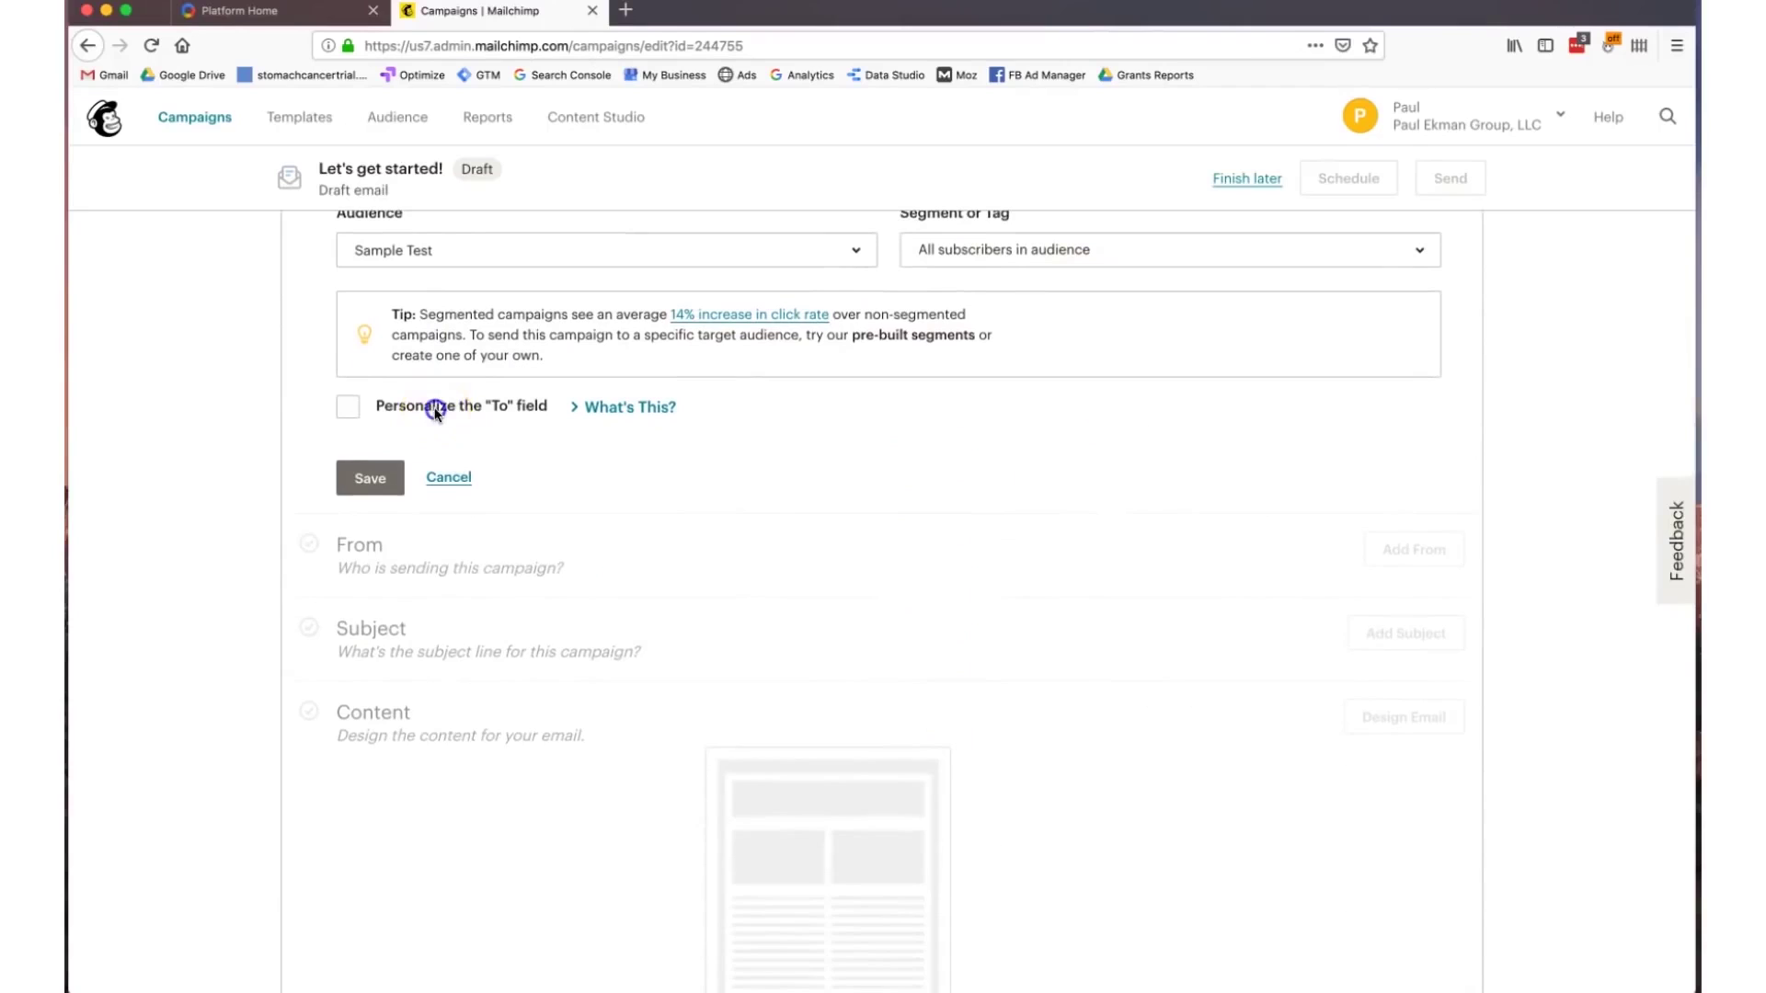
click(449, 483)
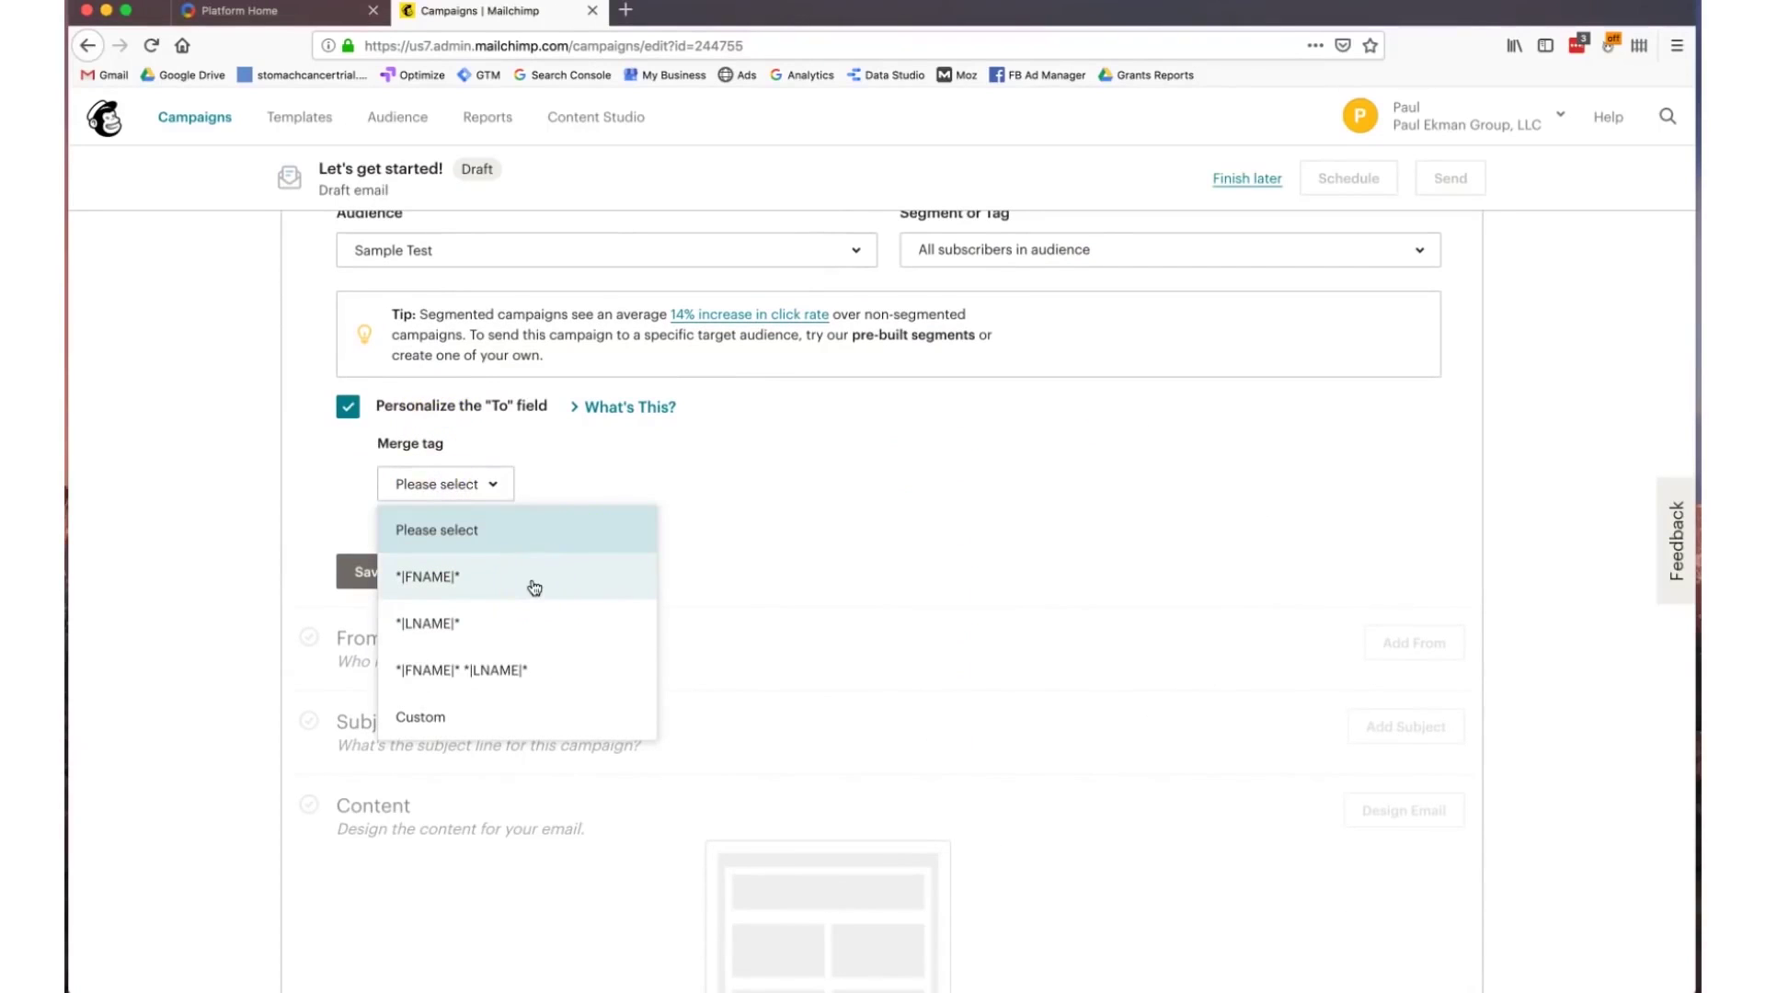
click(520, 679)
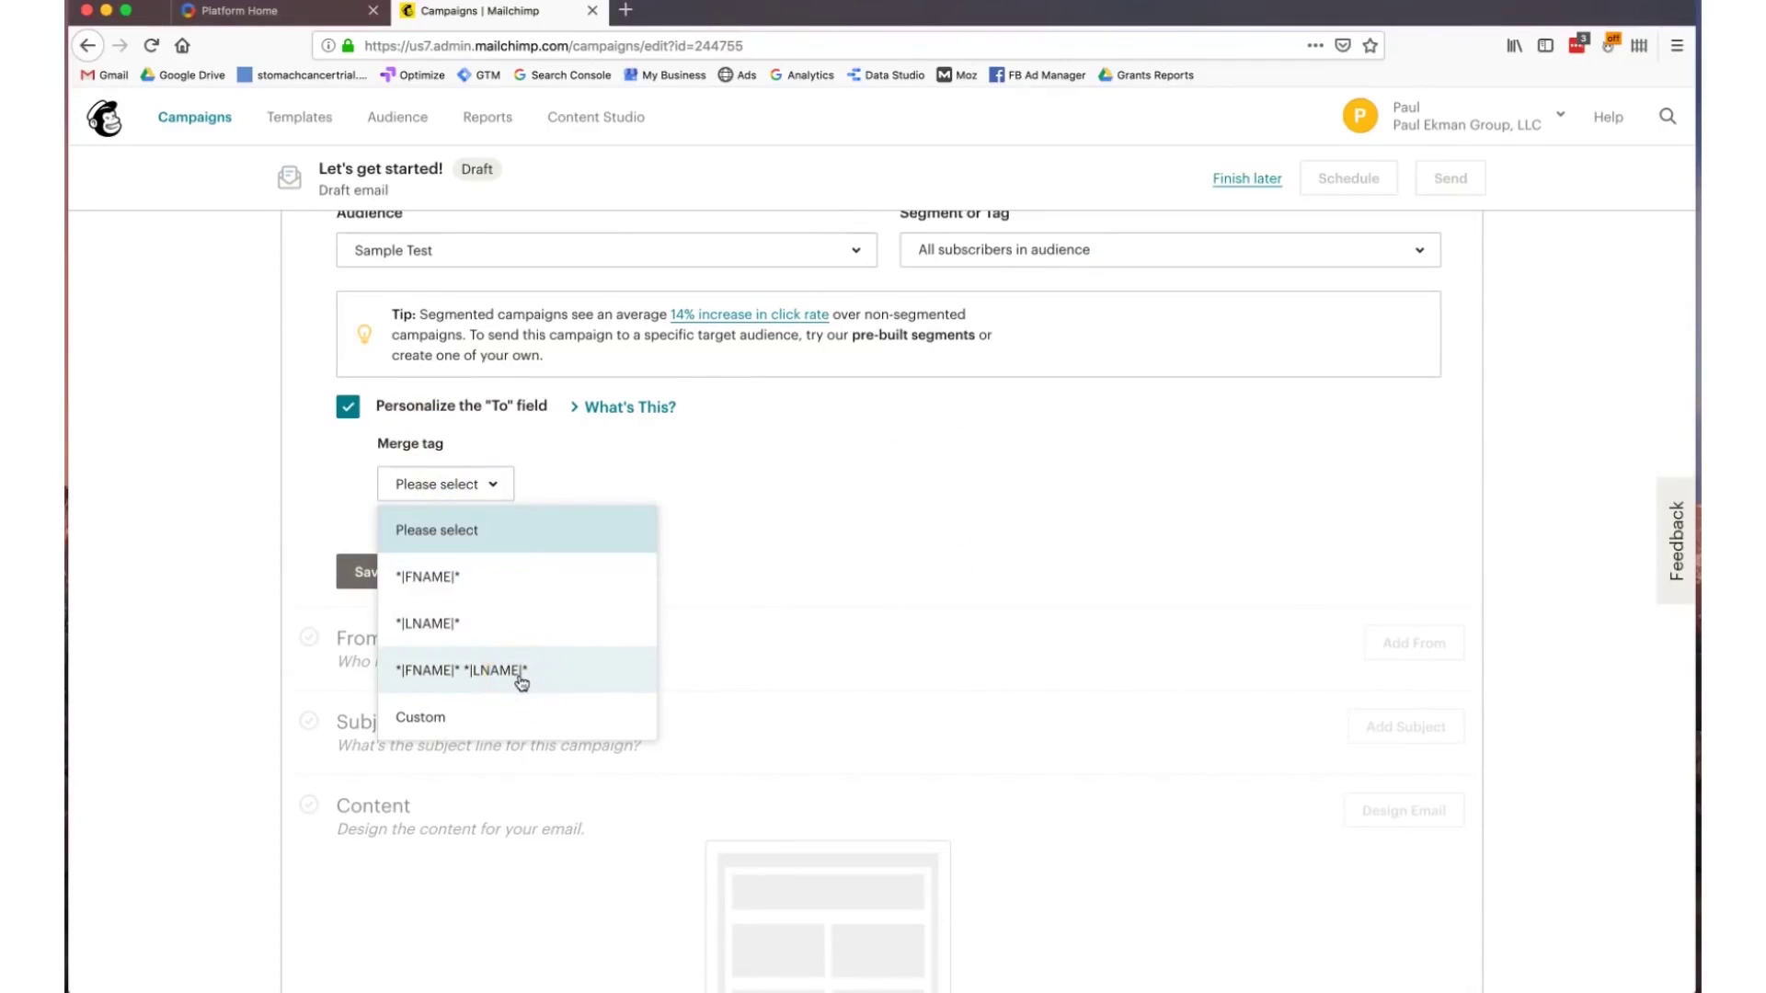
click(512, 599)
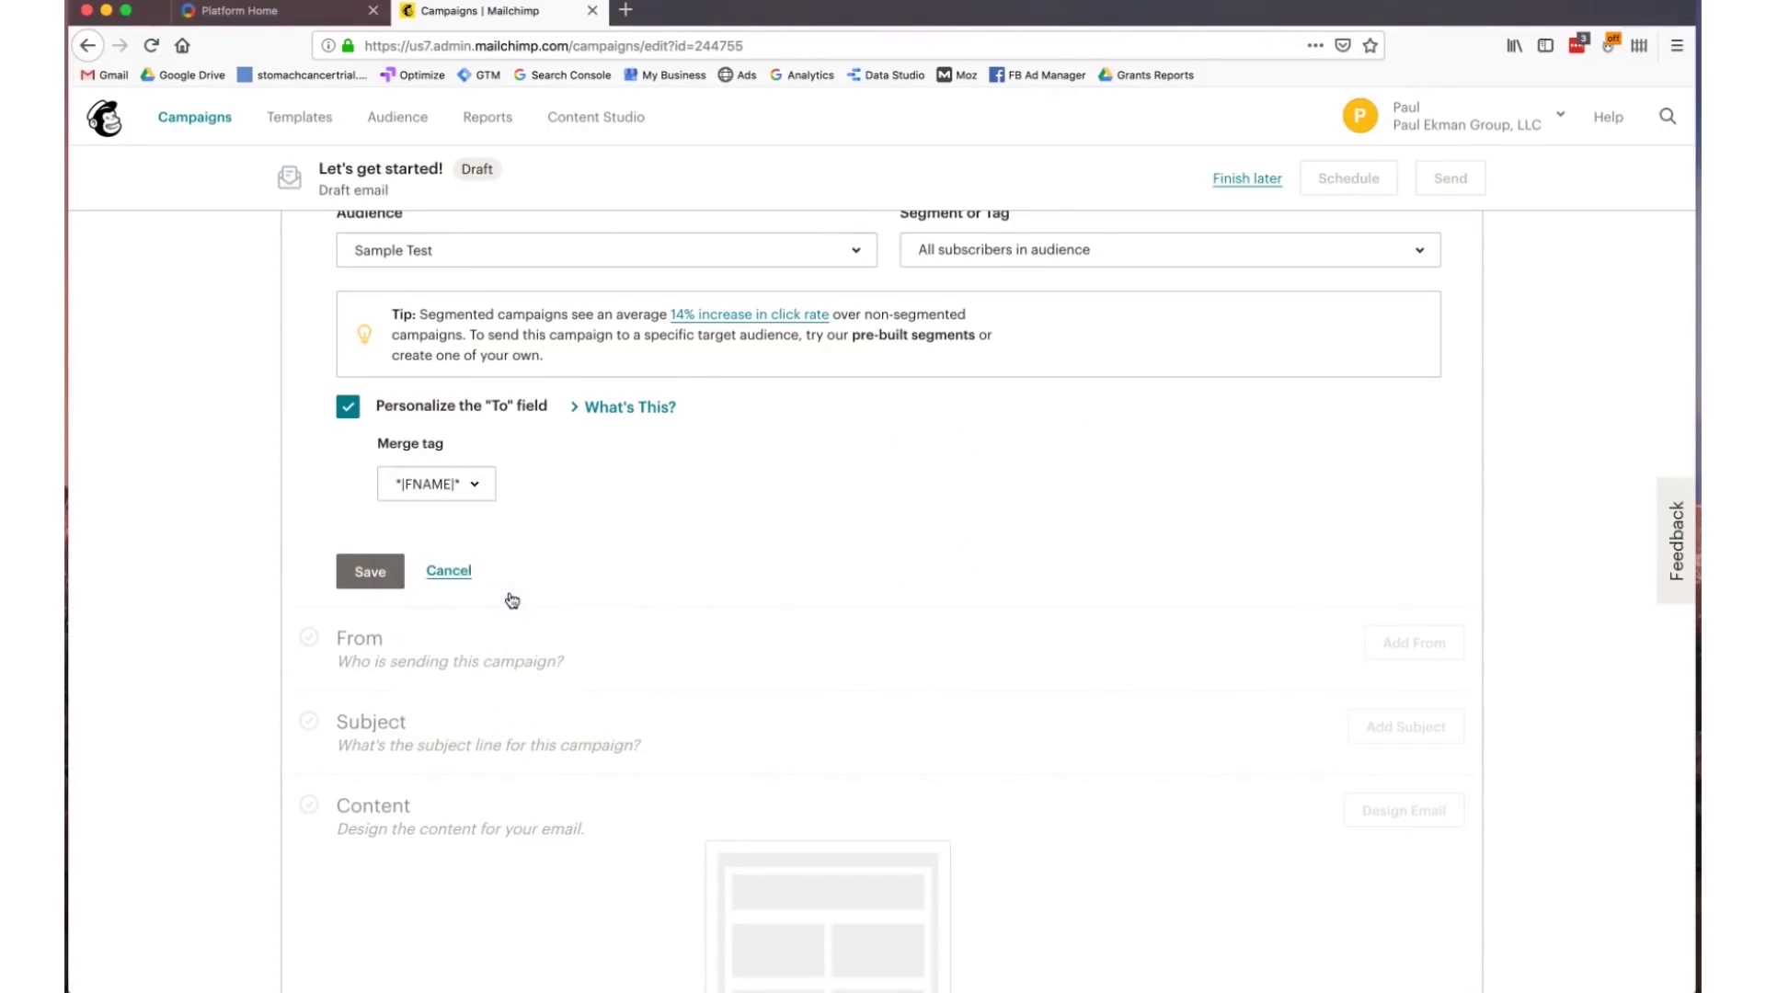
click(381, 576)
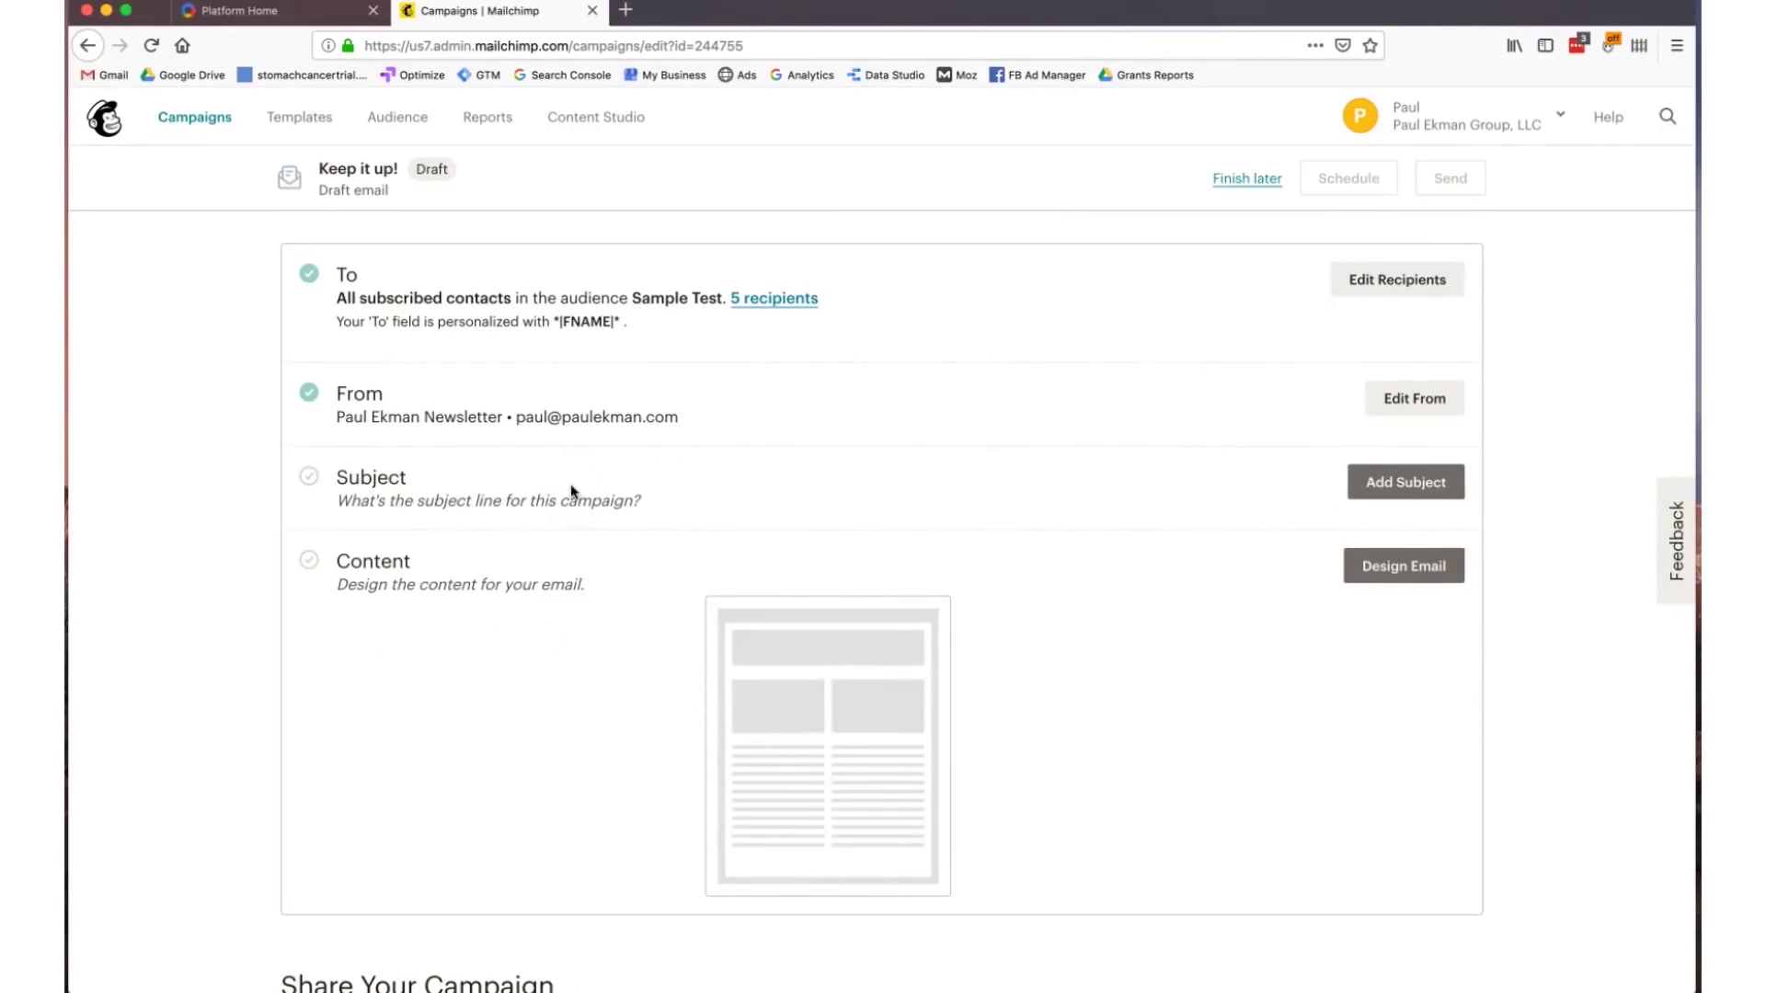
Set the campaign's subject line to "Having a Good Day? We can make it better!" and save it
click(1405, 494)
click(779, 570)
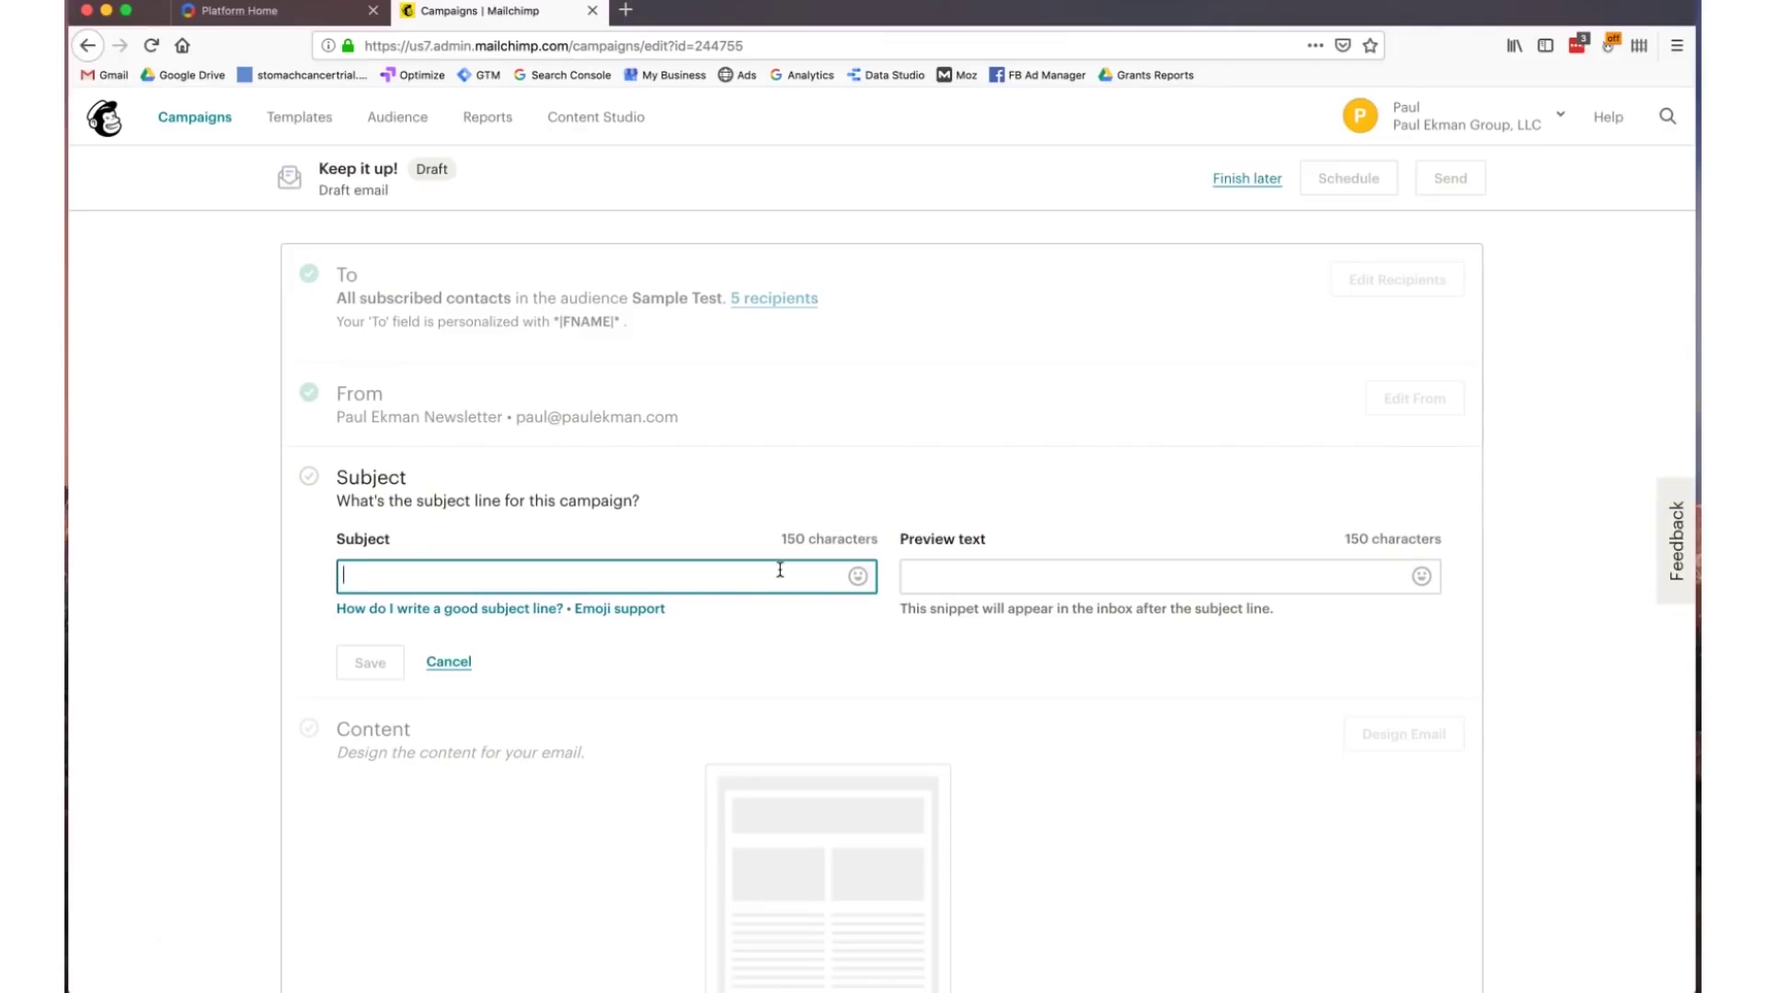
text(H)
key(BackSpace)
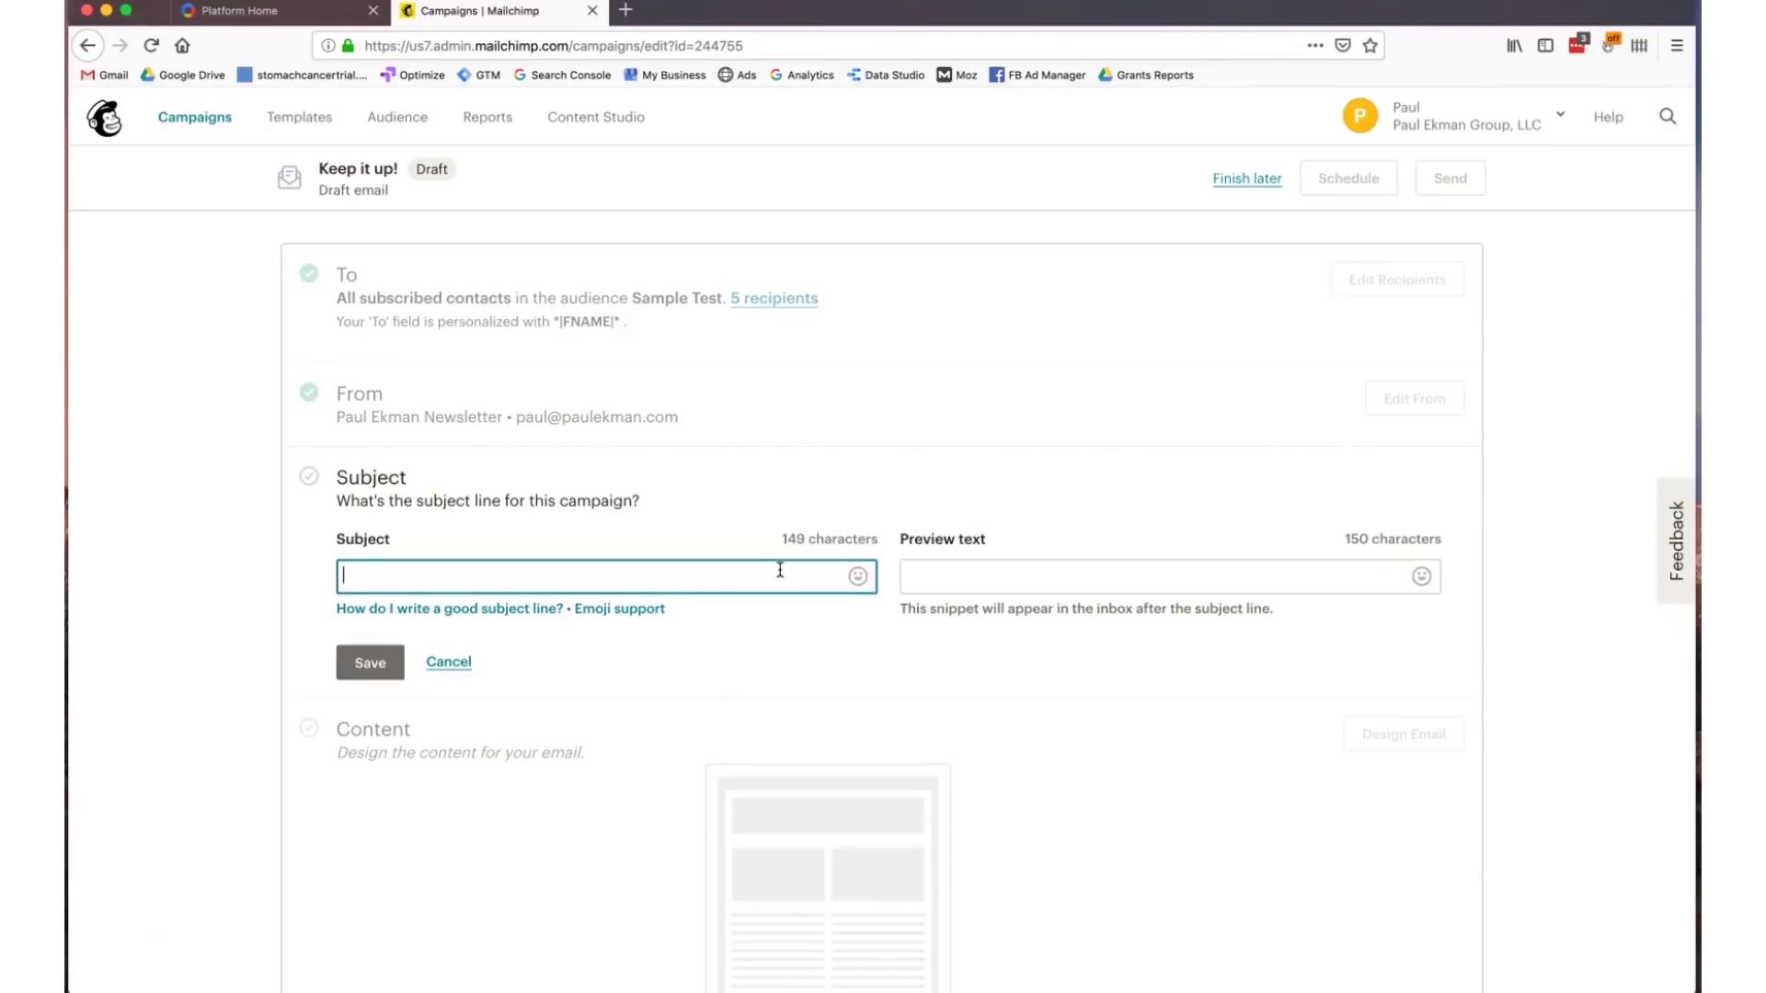
text(Having a Good Day? We can make it better!)
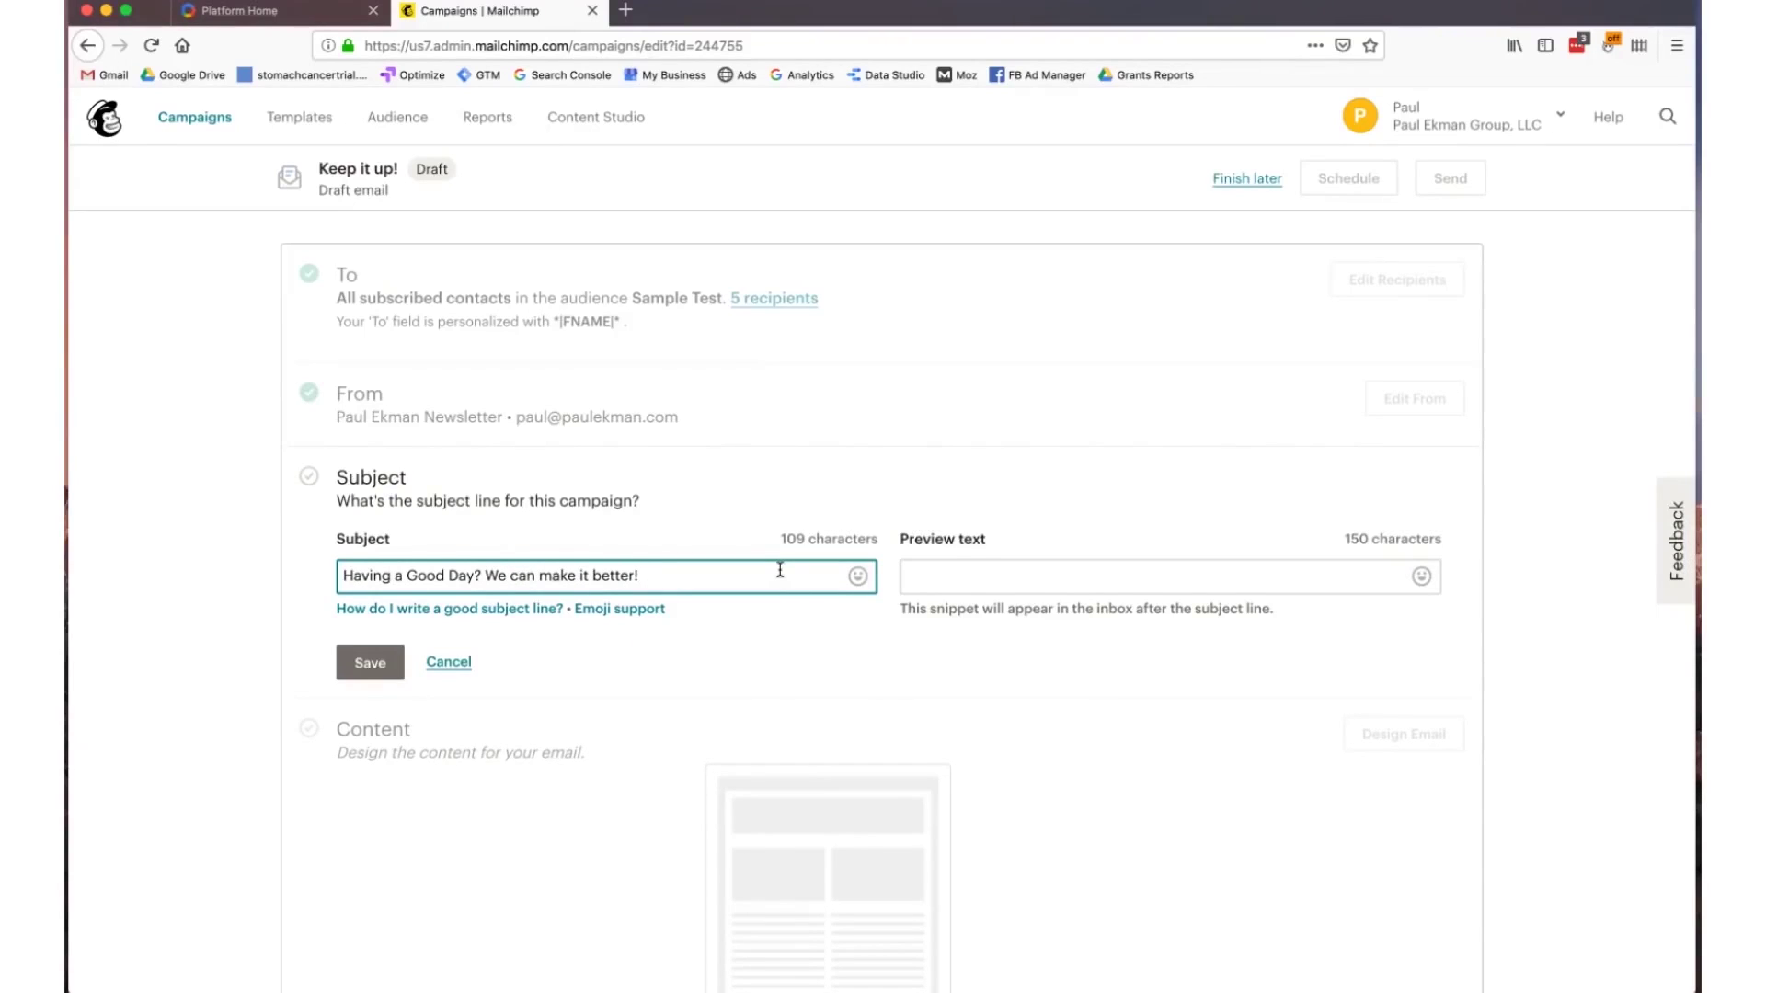
click(373, 666)
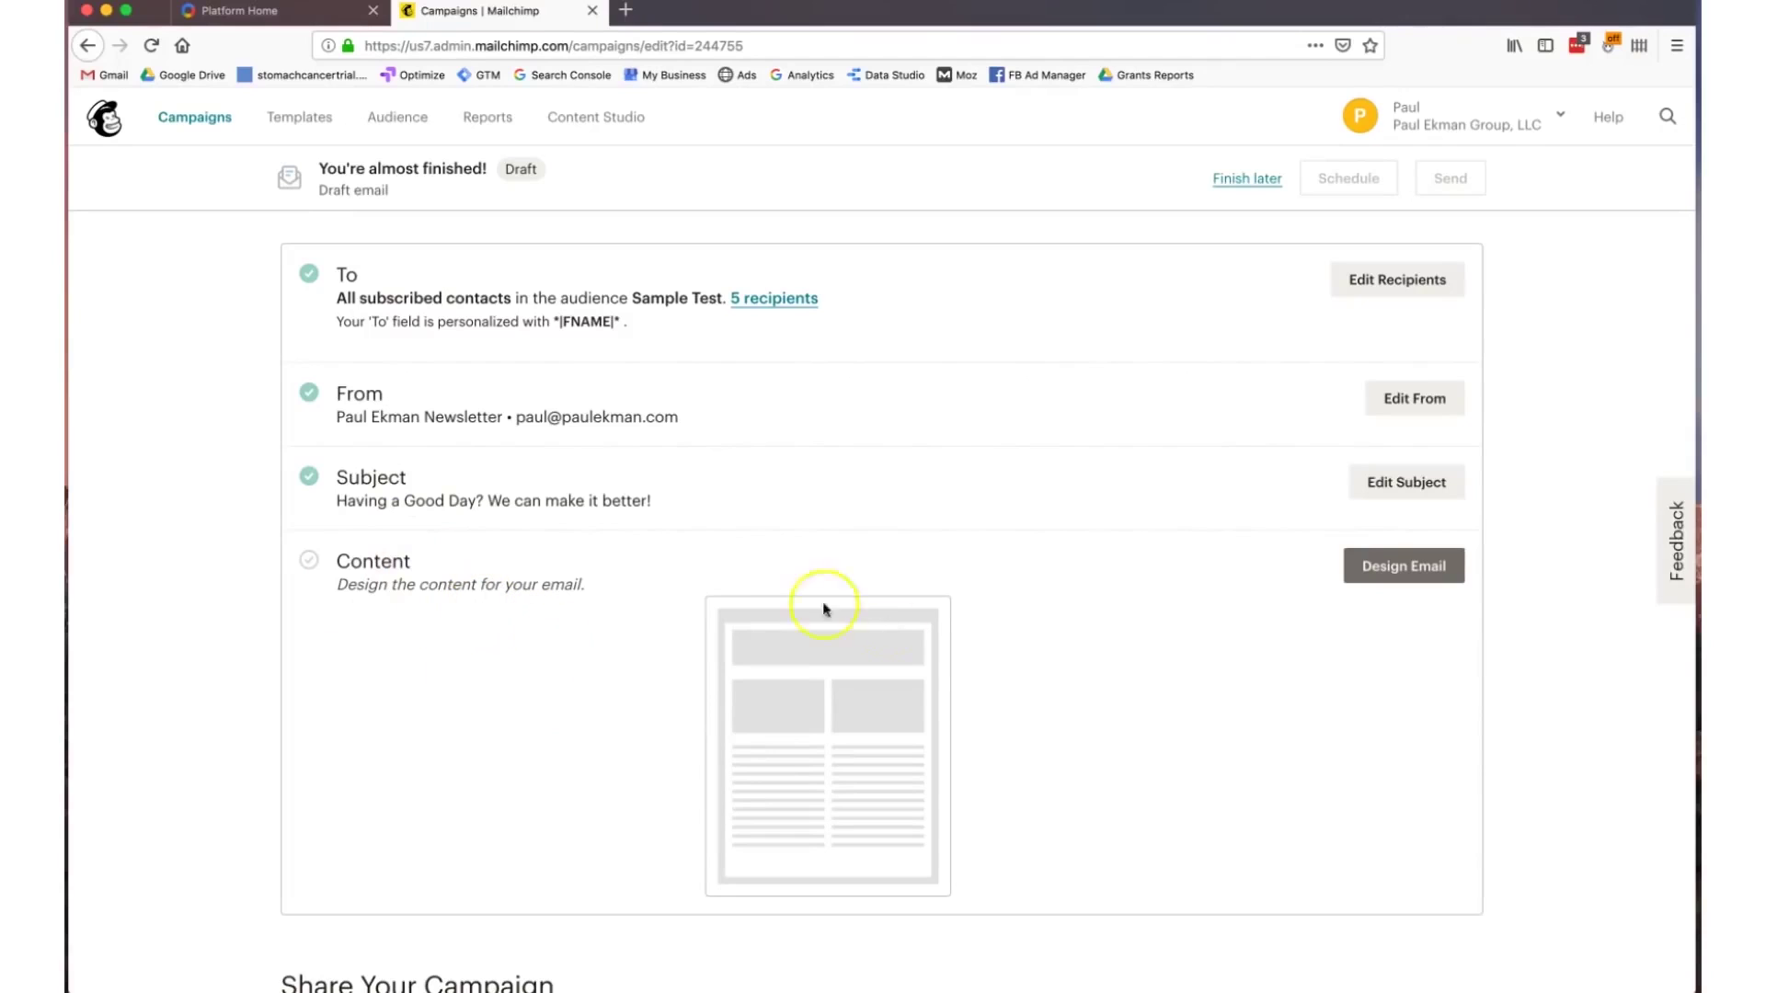
Start designing the email content, compare the layouts, themes and saved templates, and choose the featured Sell Products layout
click(1419, 569)
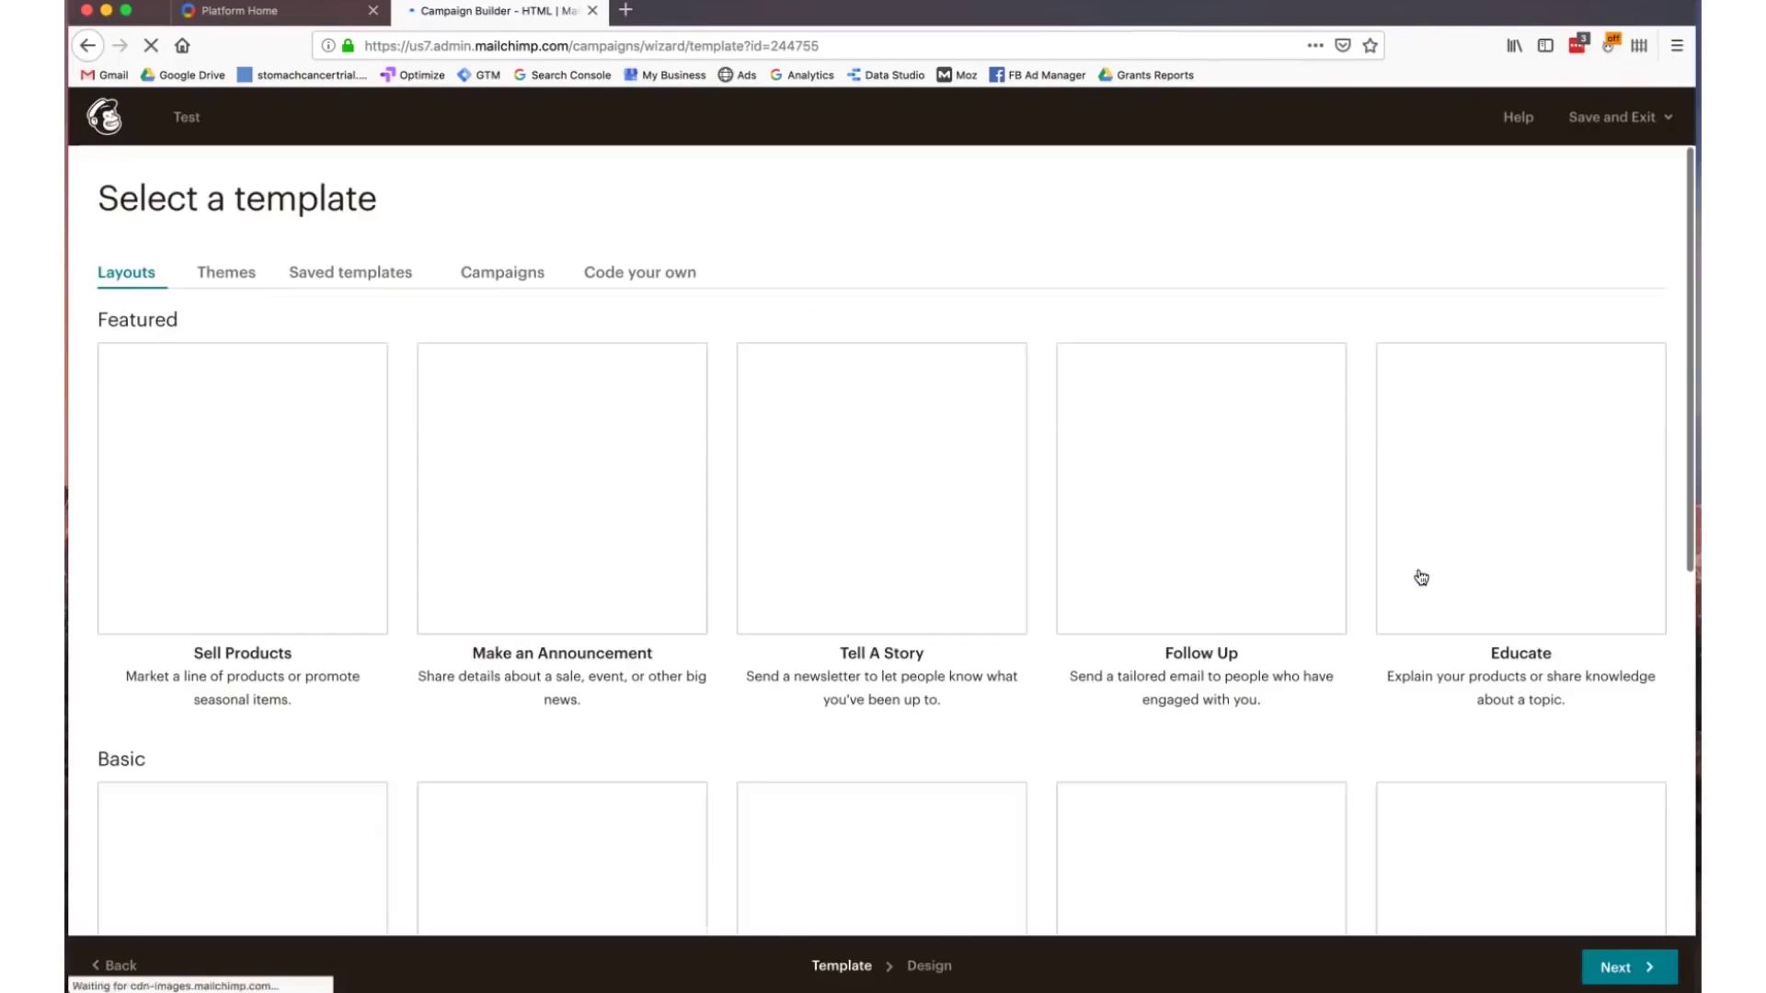
scroll(570, 489, down, 1)
scroll(570, 489, up, 1)
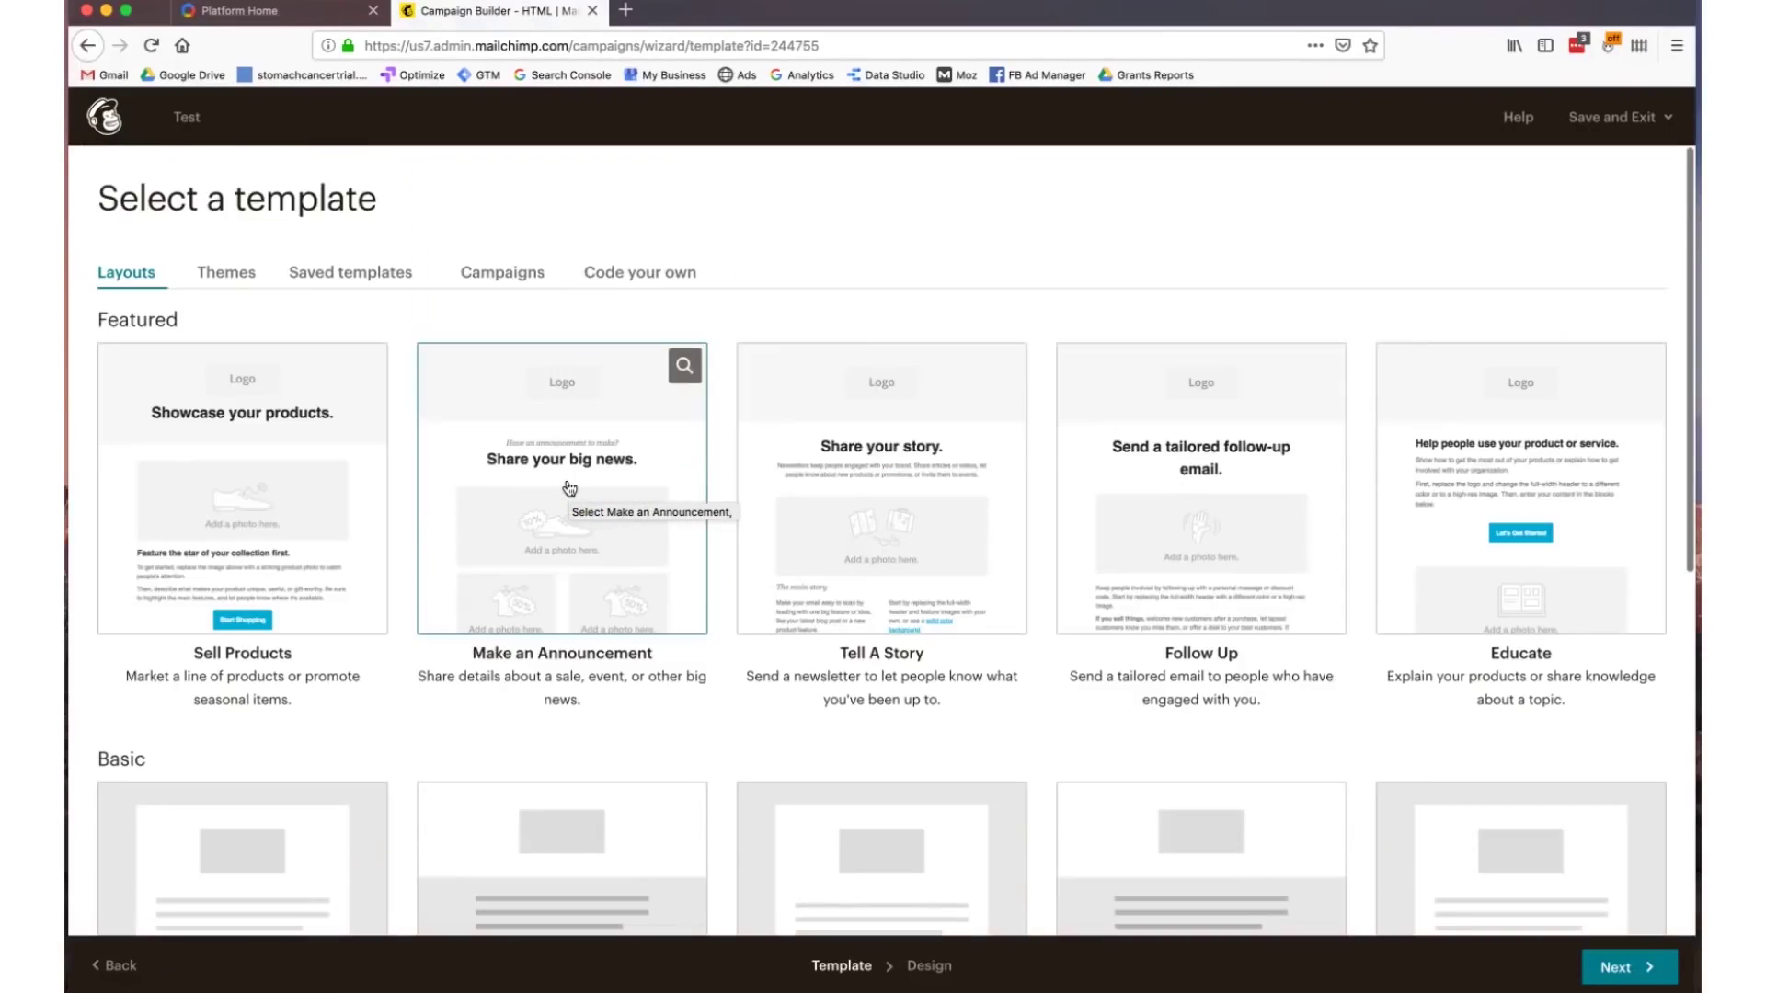
click(318, 274)
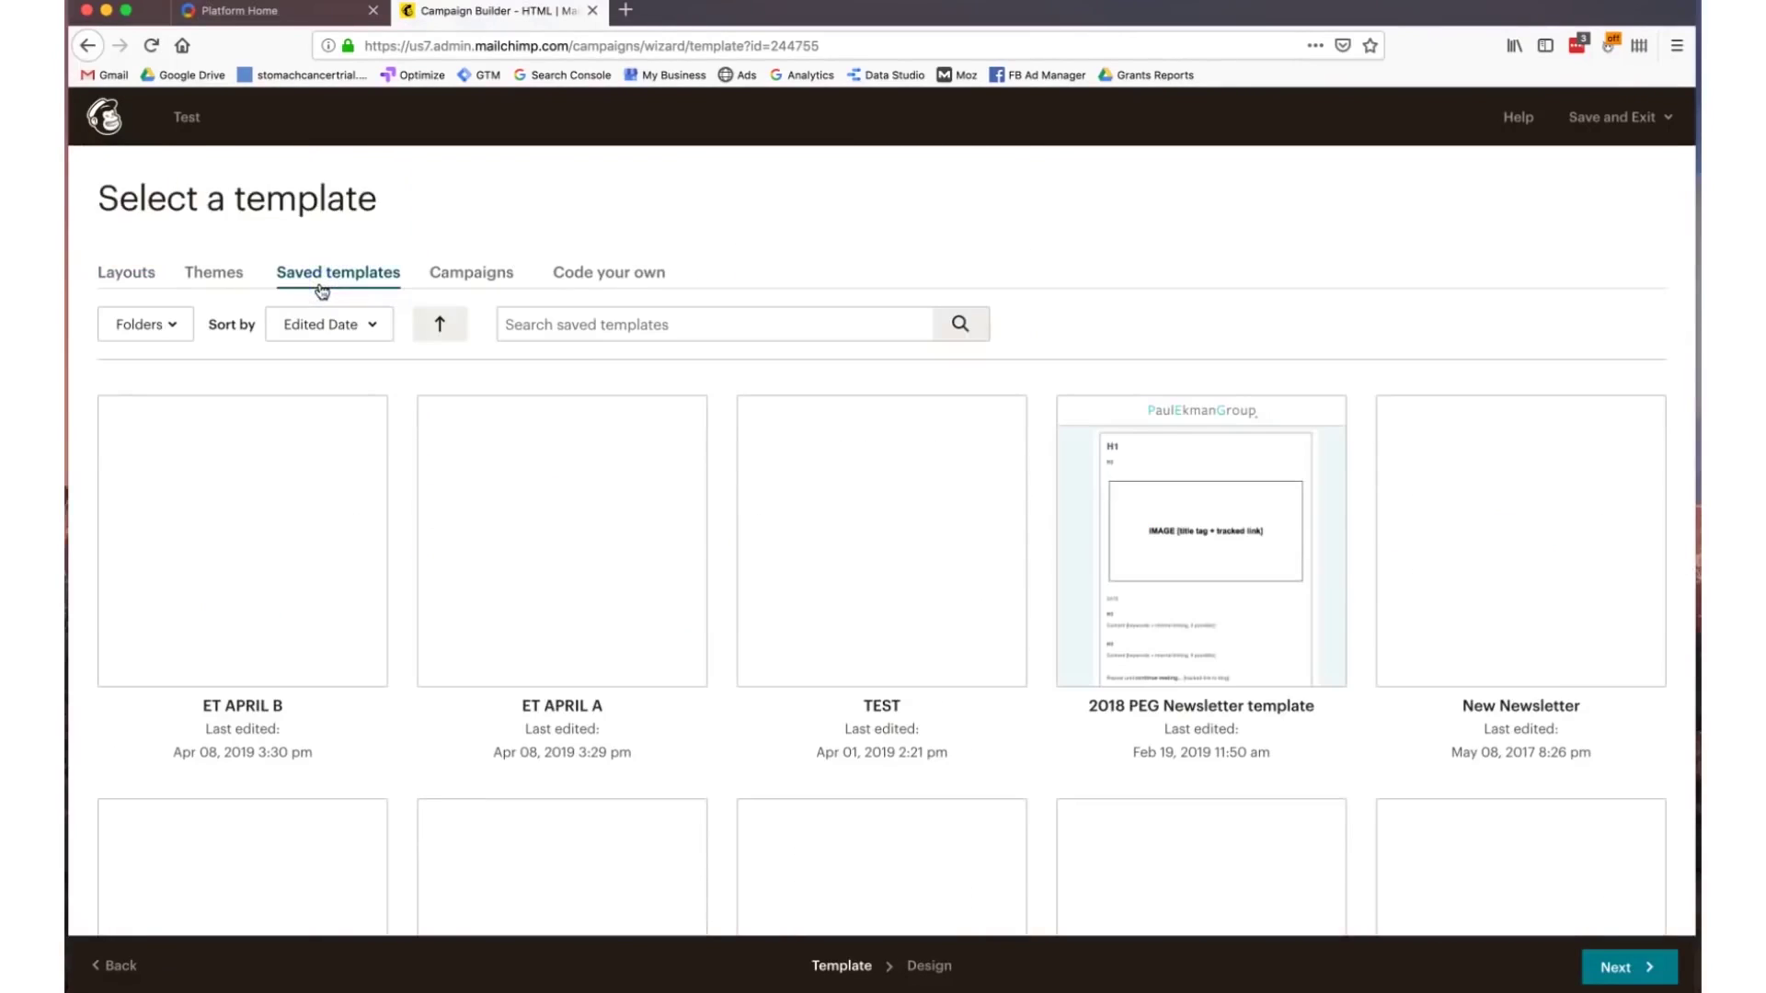
click(145, 272)
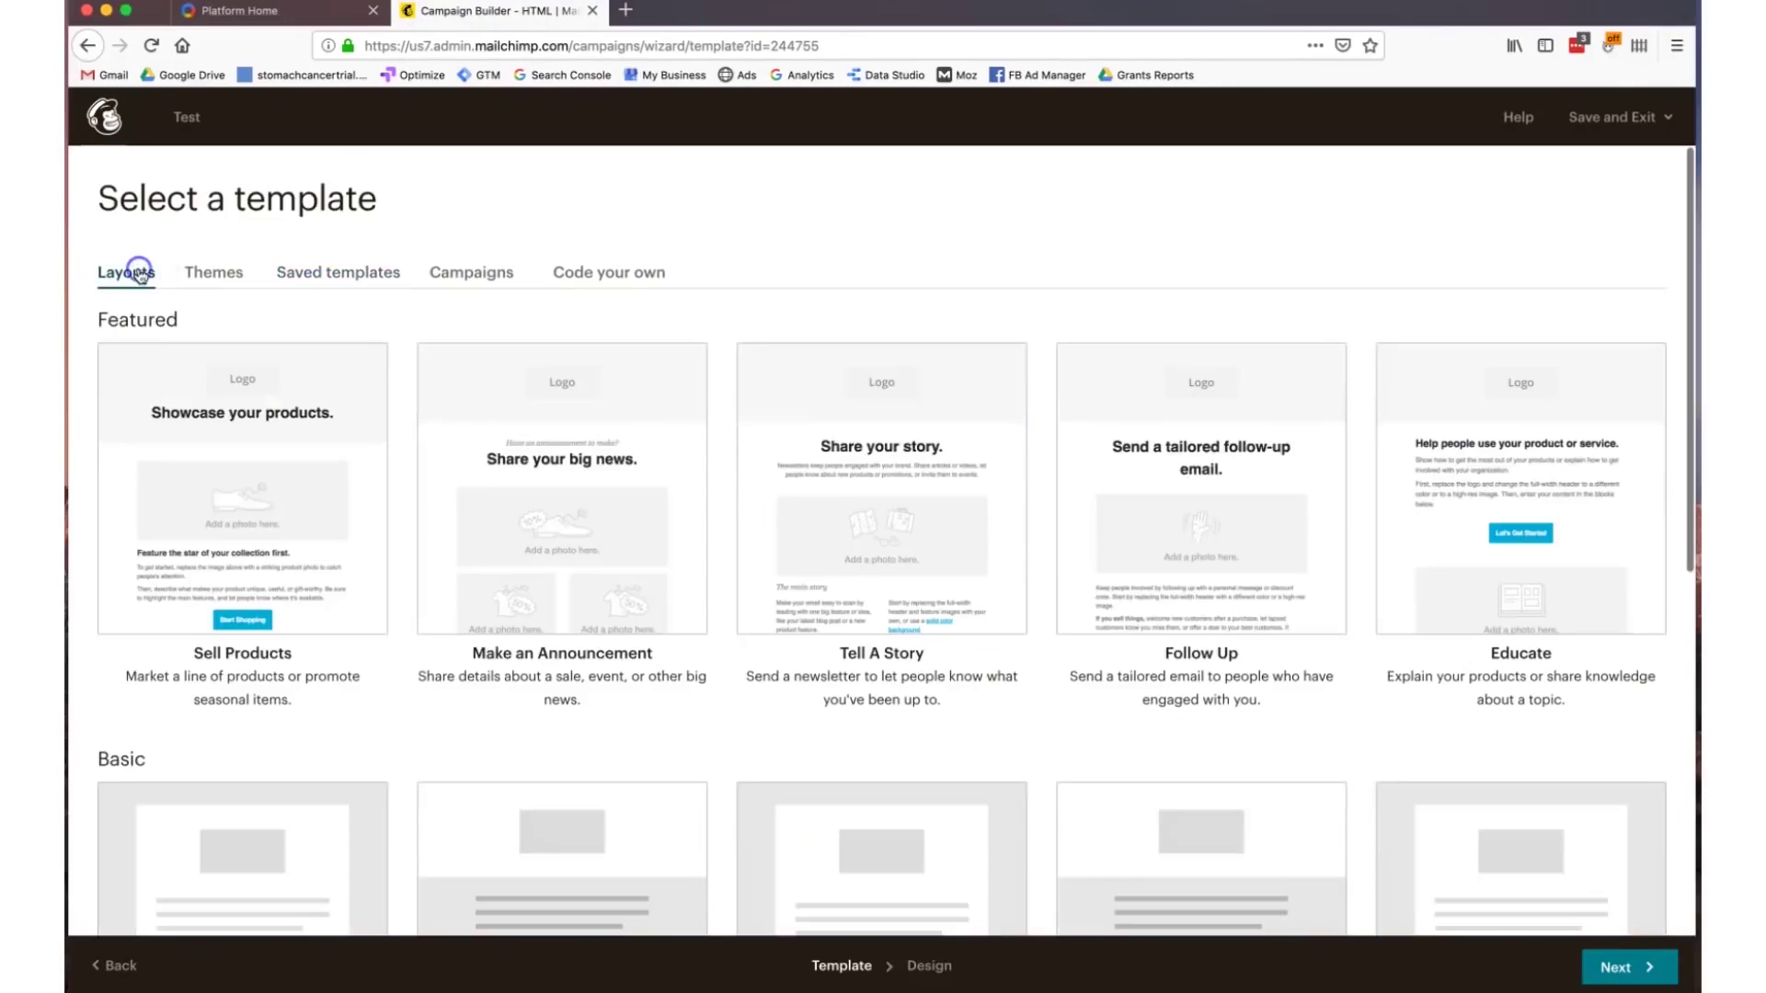
click(213, 273)
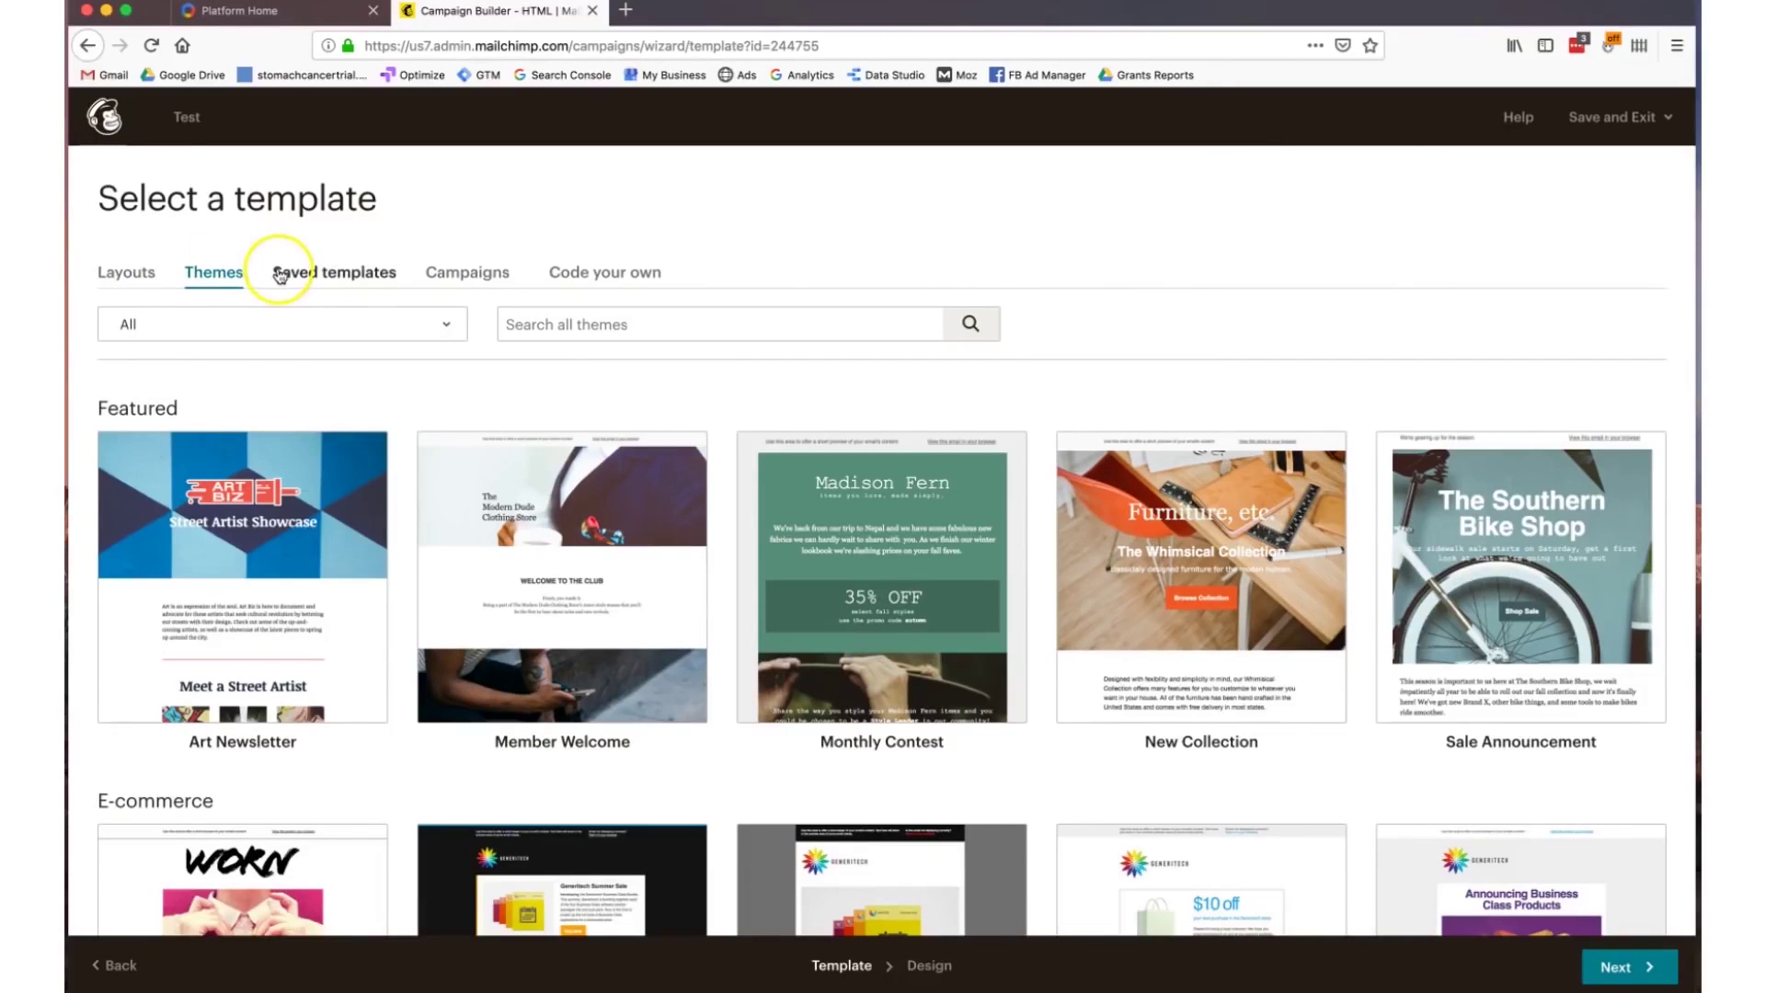
click(143, 274)
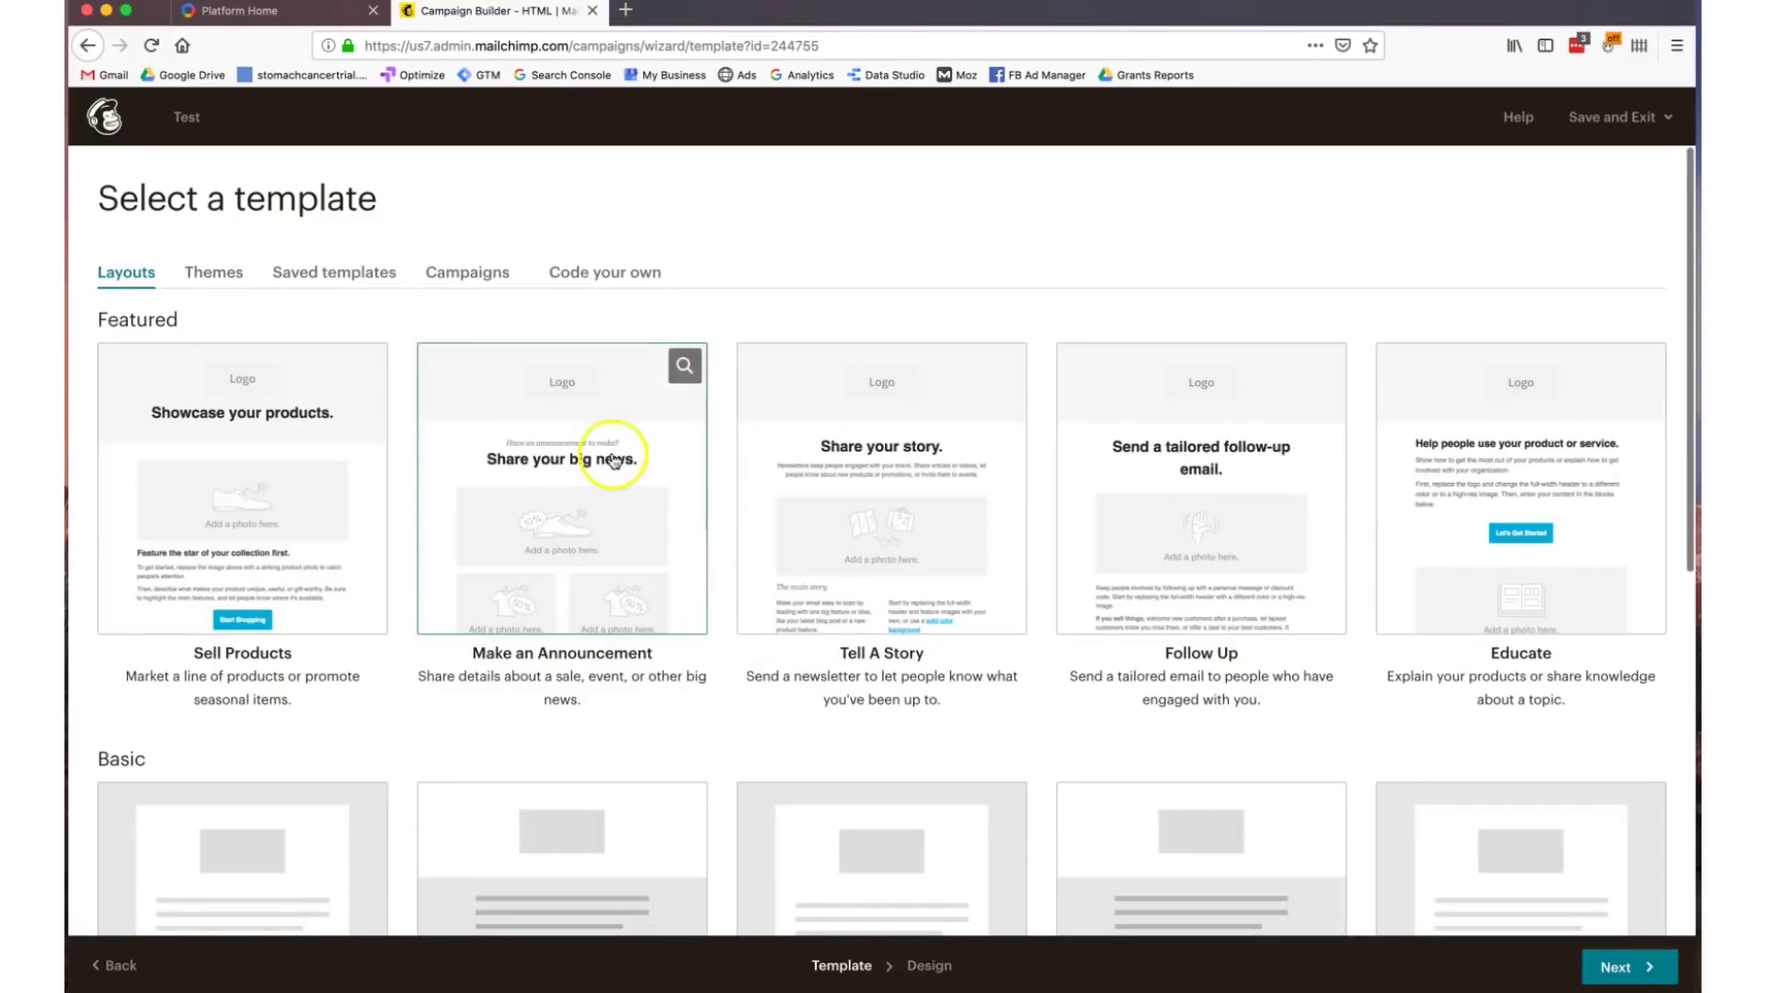
scroll(460, 442, down, 1)
click(306, 407)
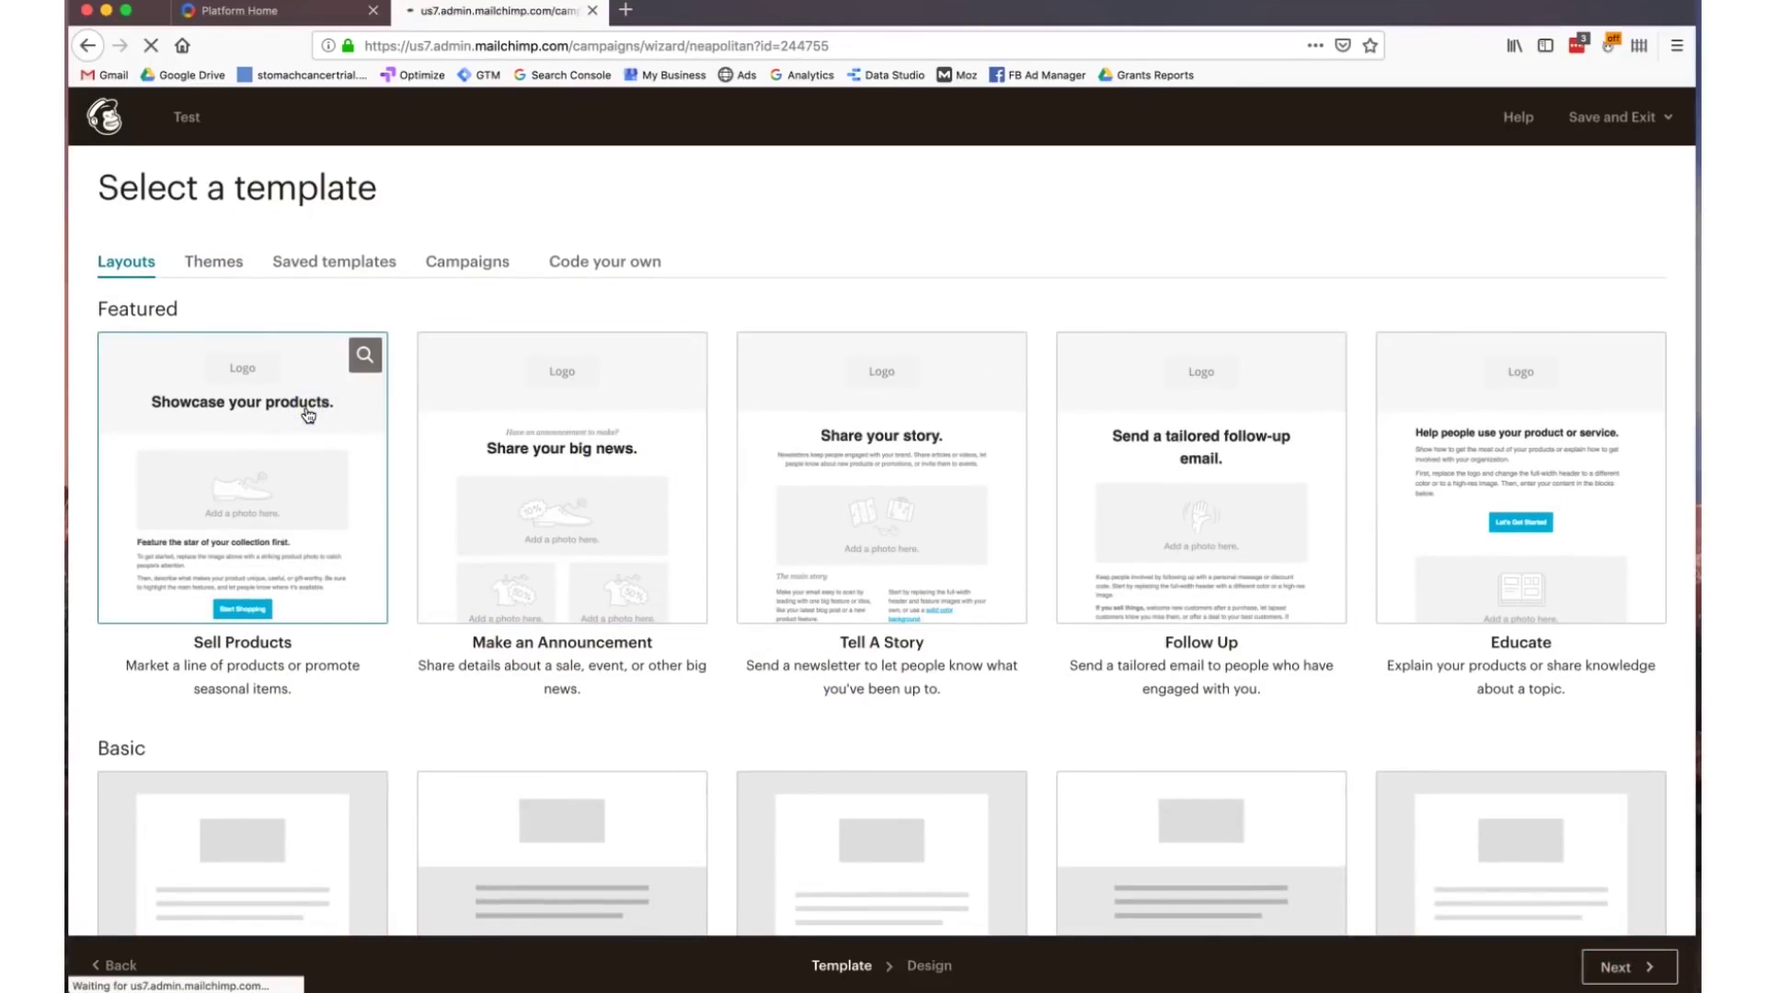
click(465, 653)
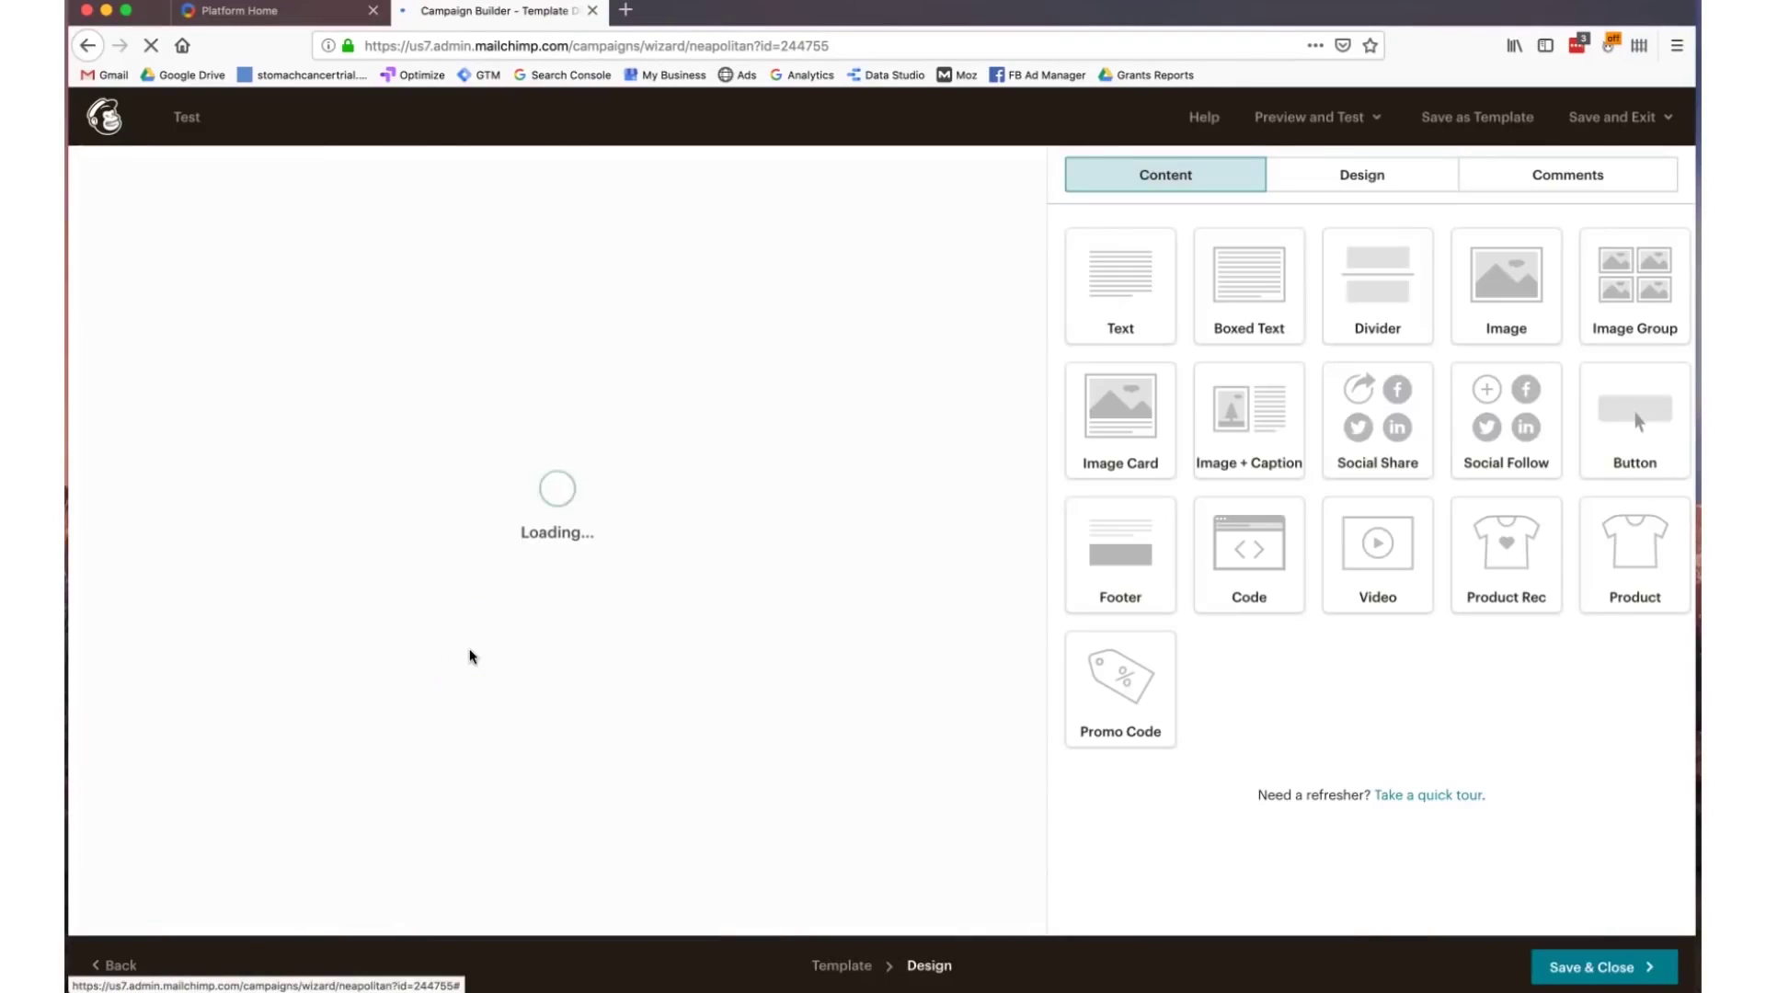
click(563, 633)
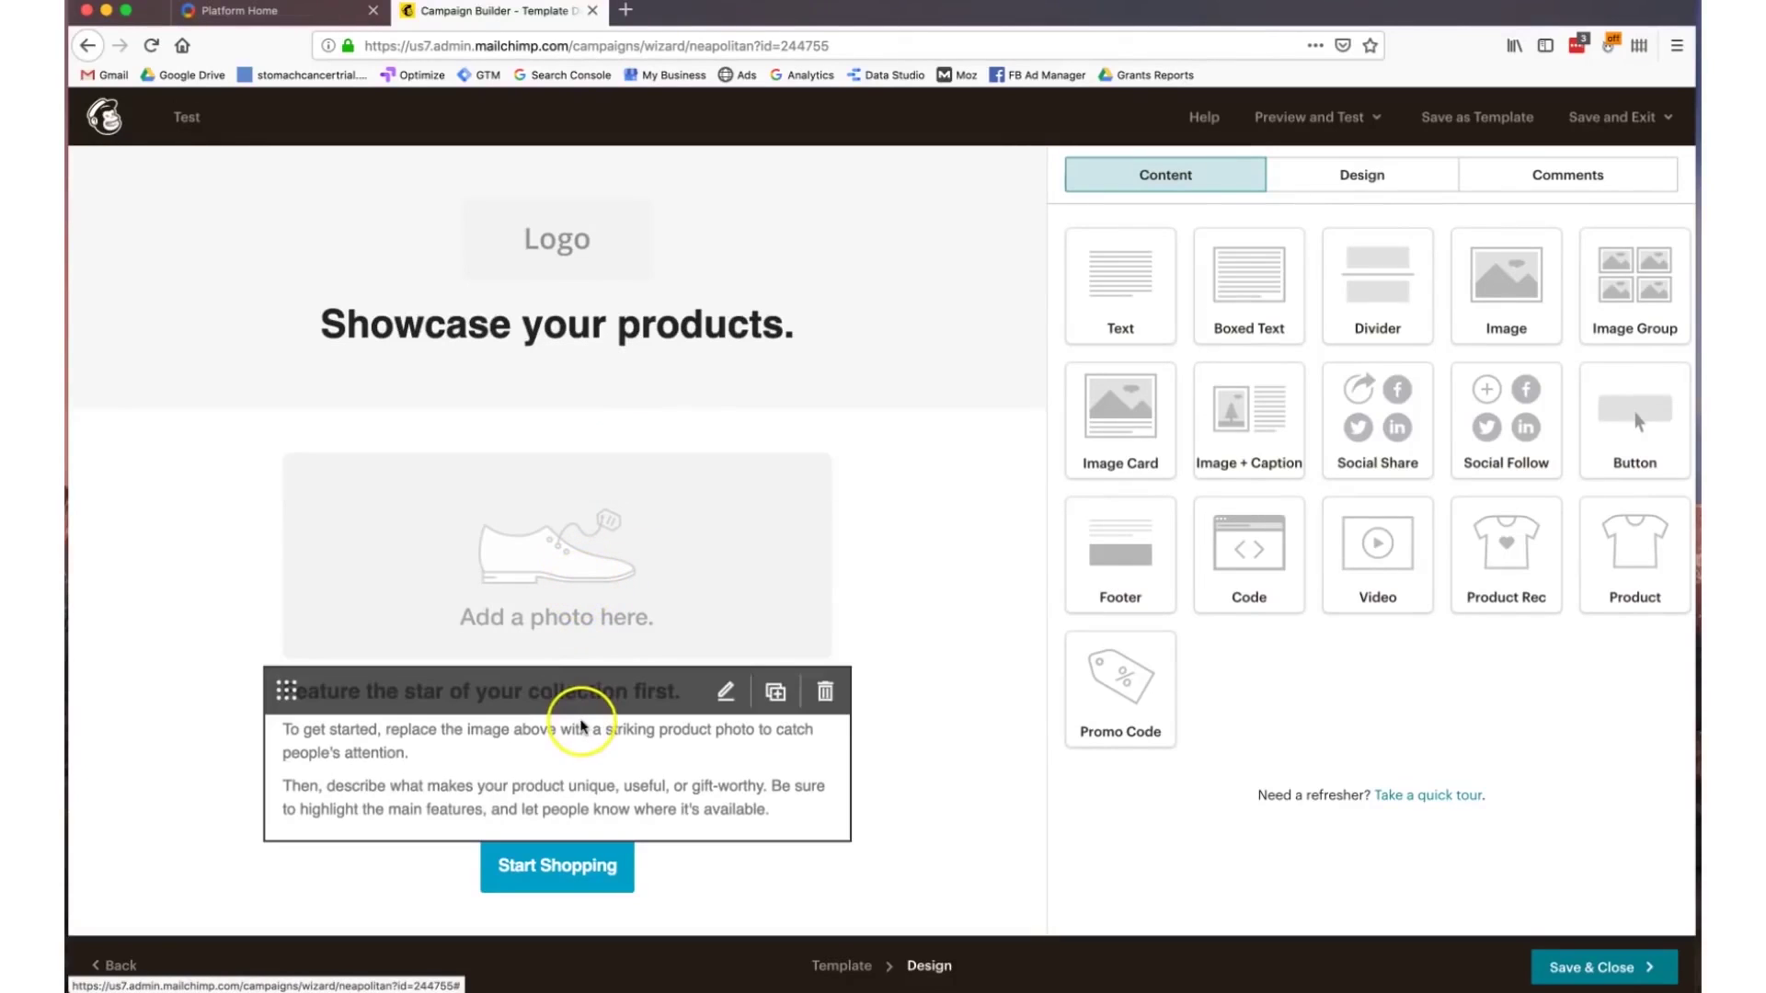
Open the text block below the photo placeholder, select all its text, then save and close the block and the email design
click(620, 788)
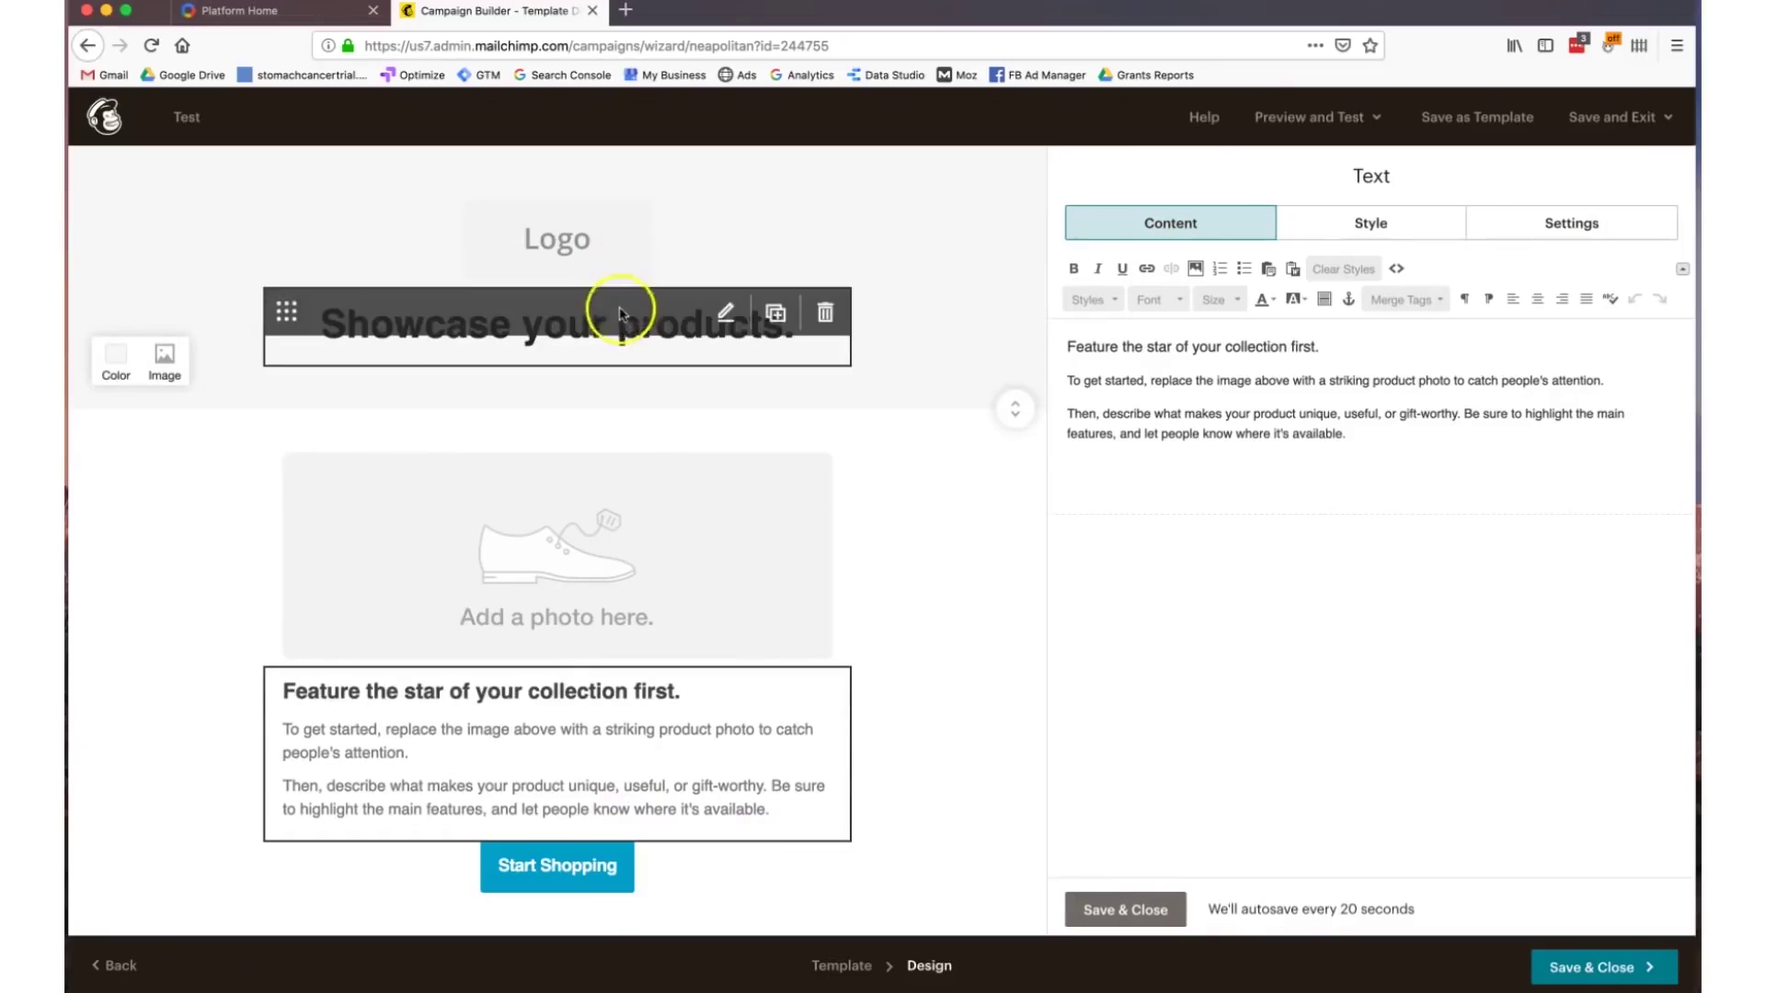
drag(1346, 434, 1058, 349)
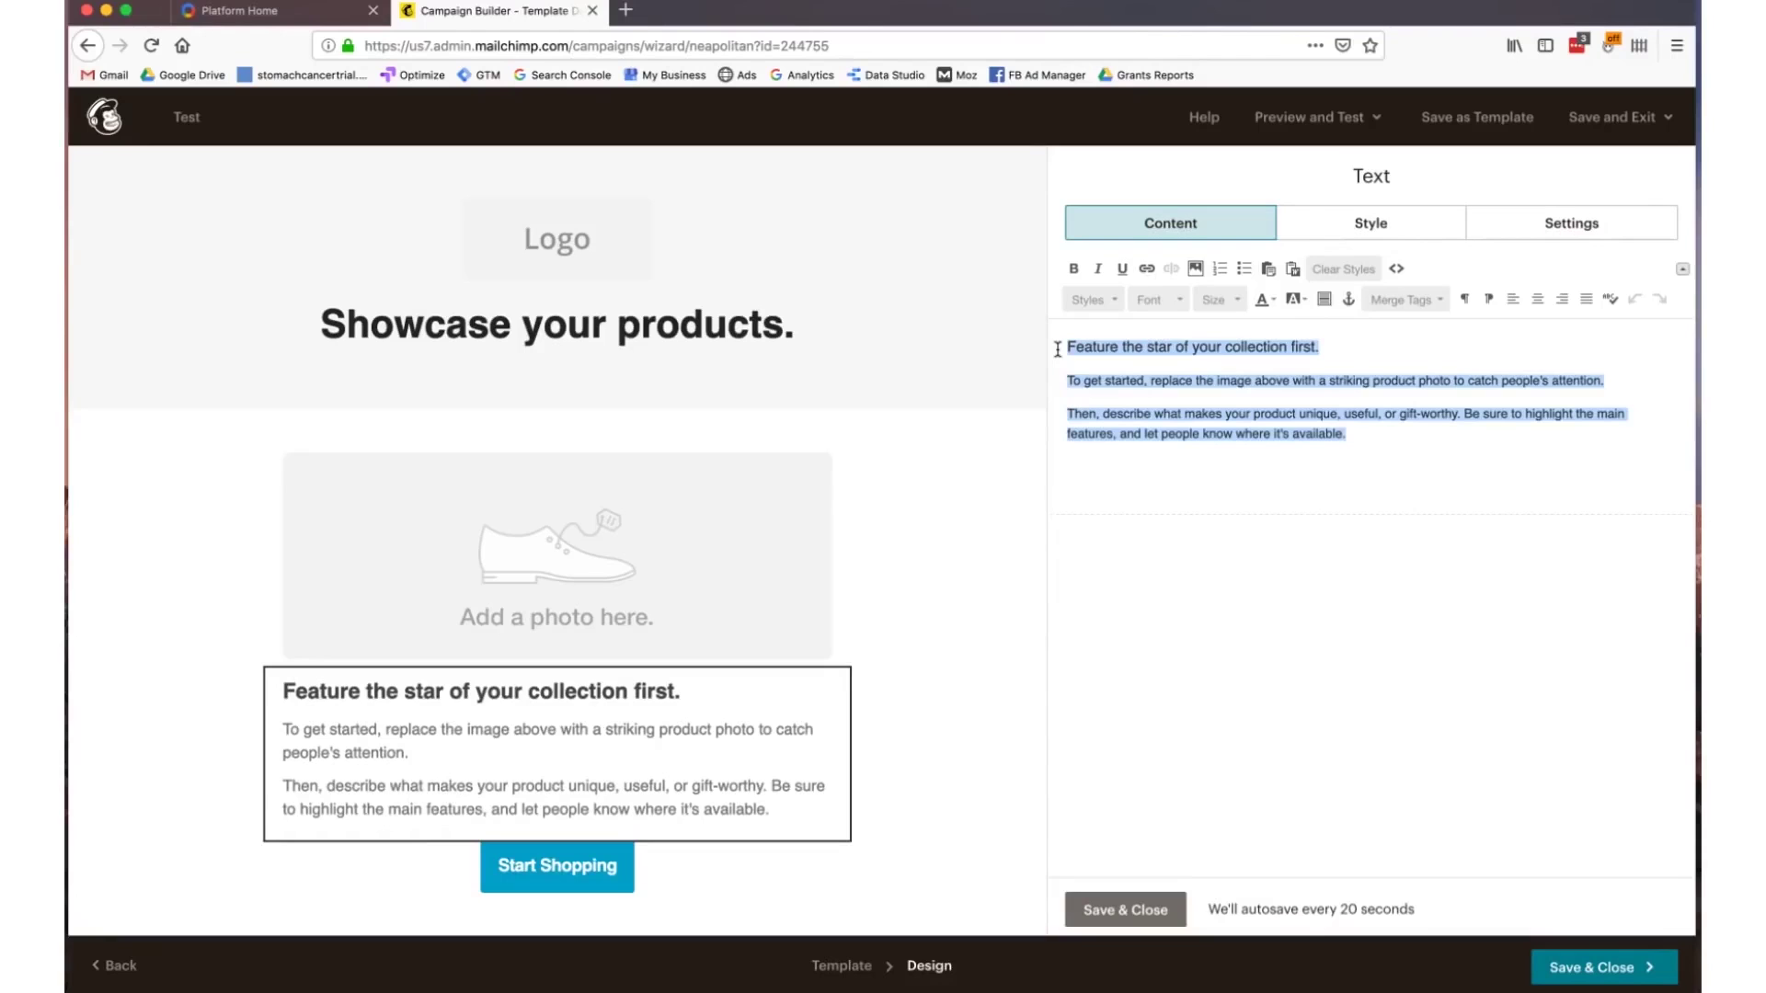
click(1125, 909)
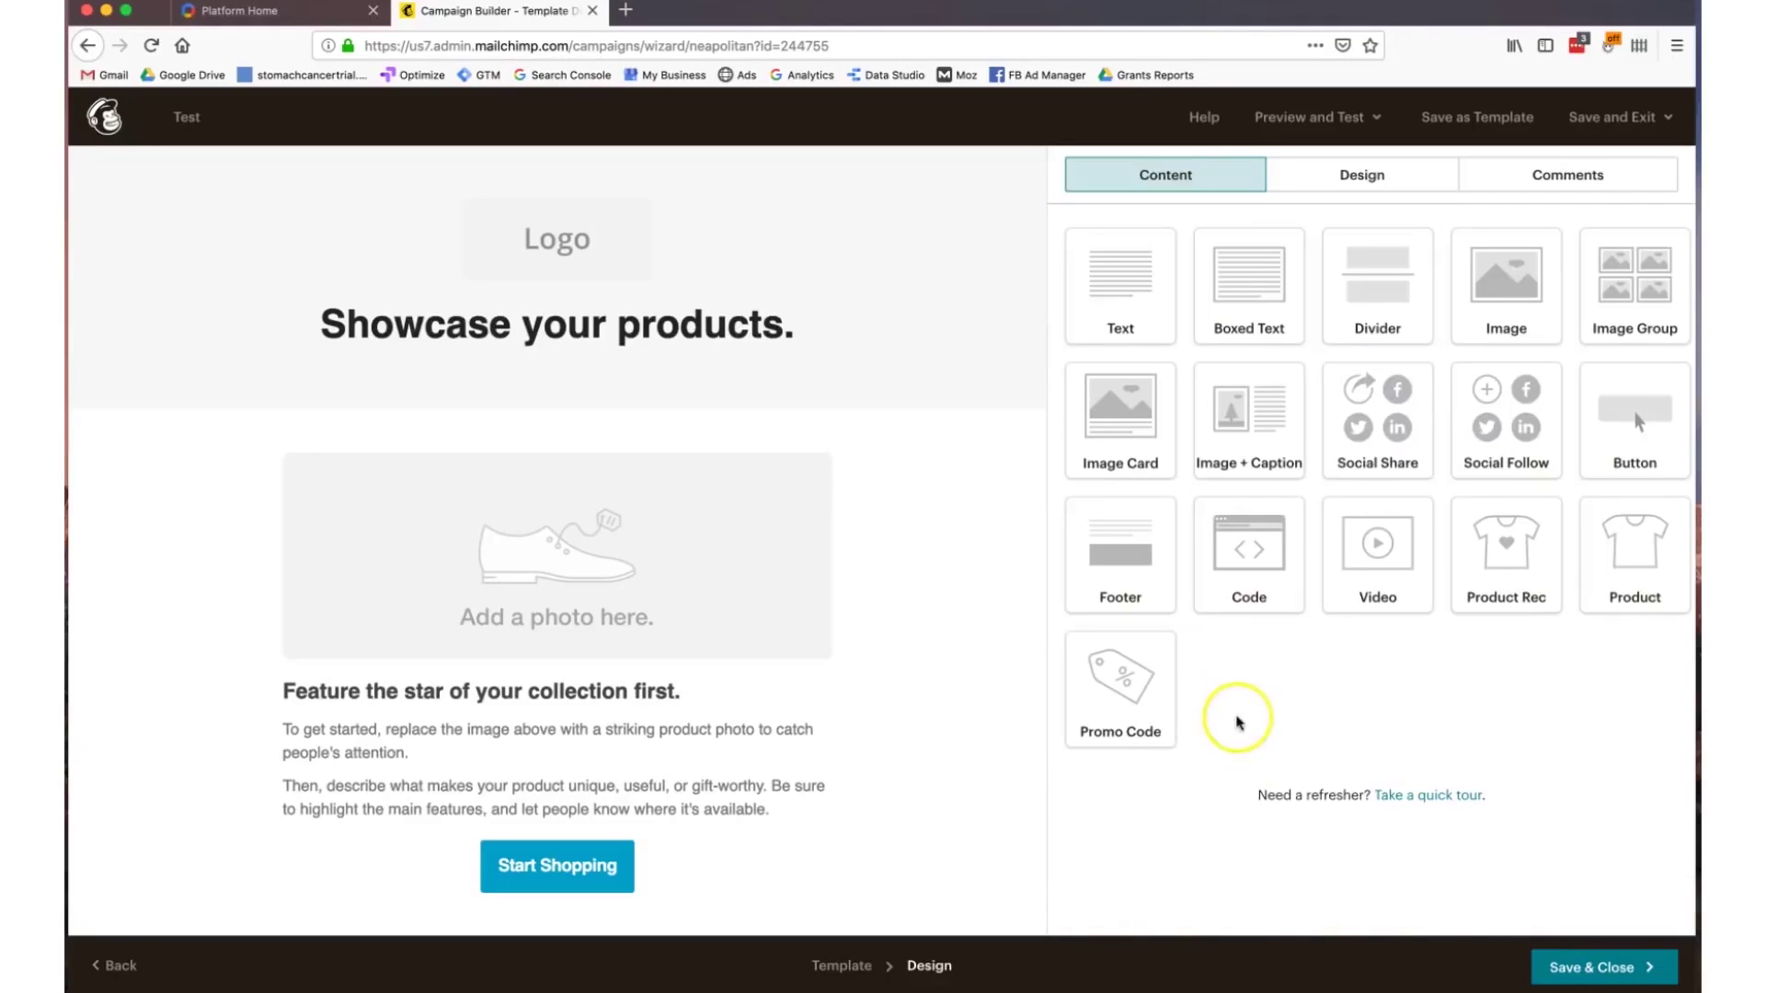
click(1546, 959)
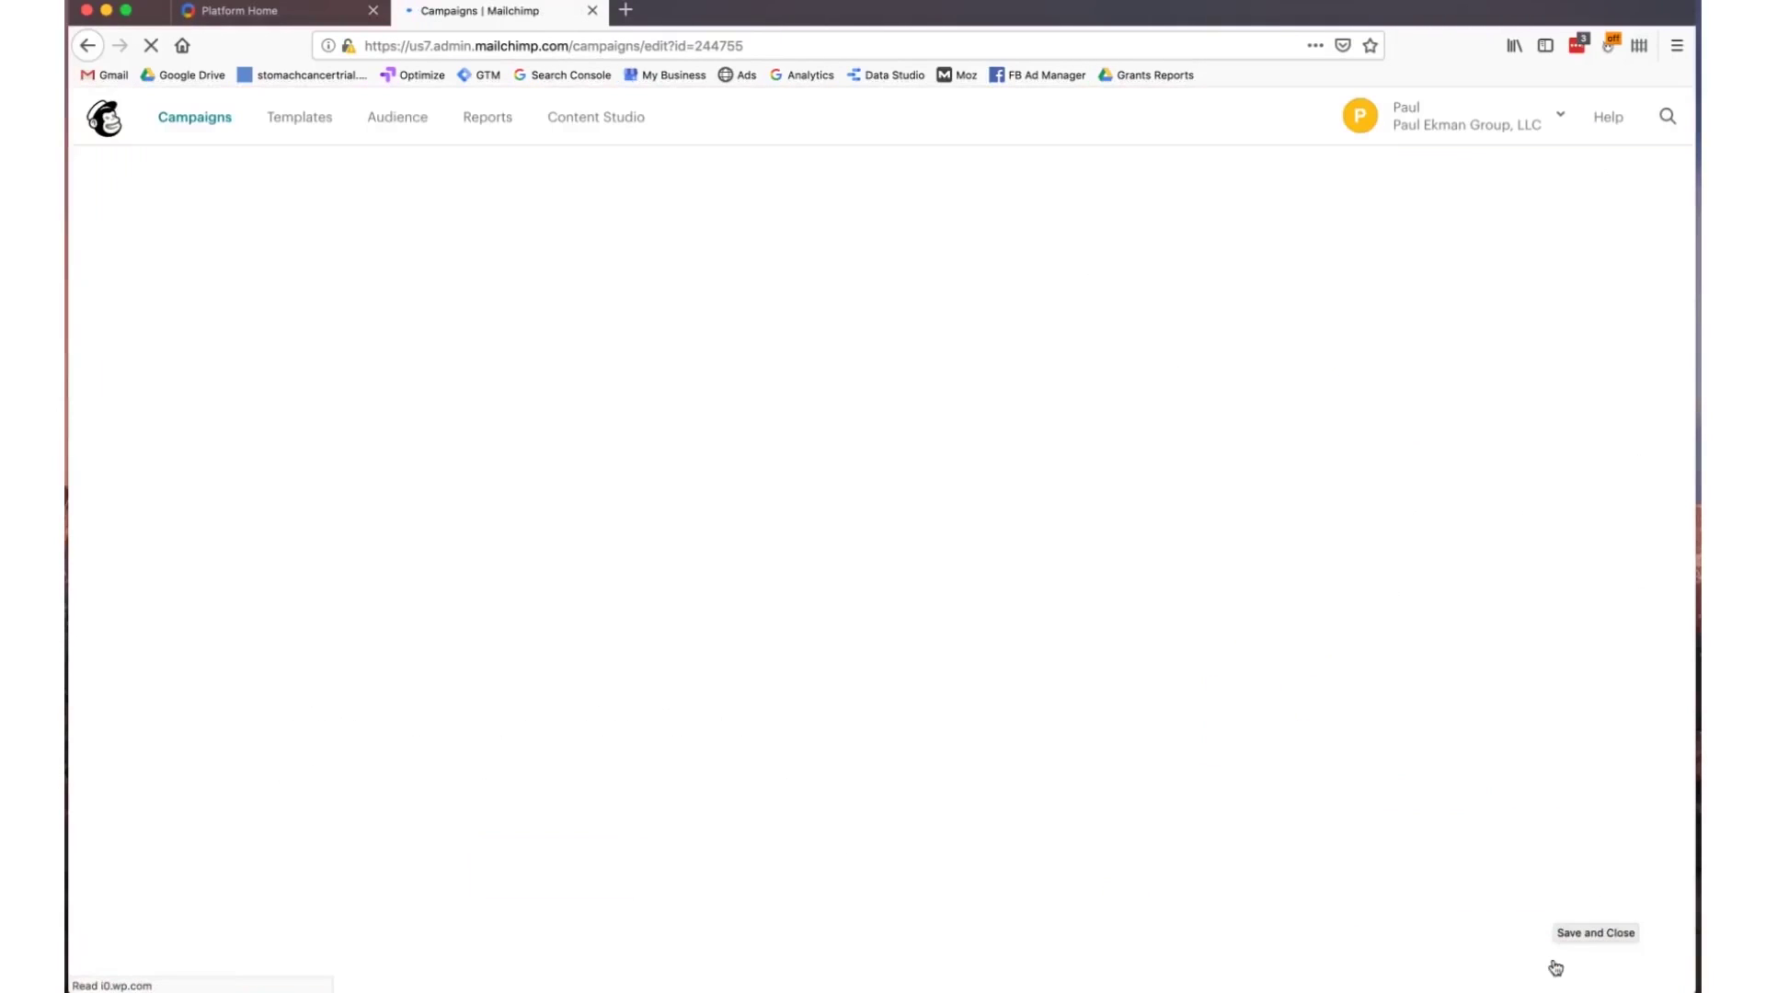
Review the campaign draft's content checks, campaign link, social post options, and settings and tracking
scroll(1196, 786, down, 5)
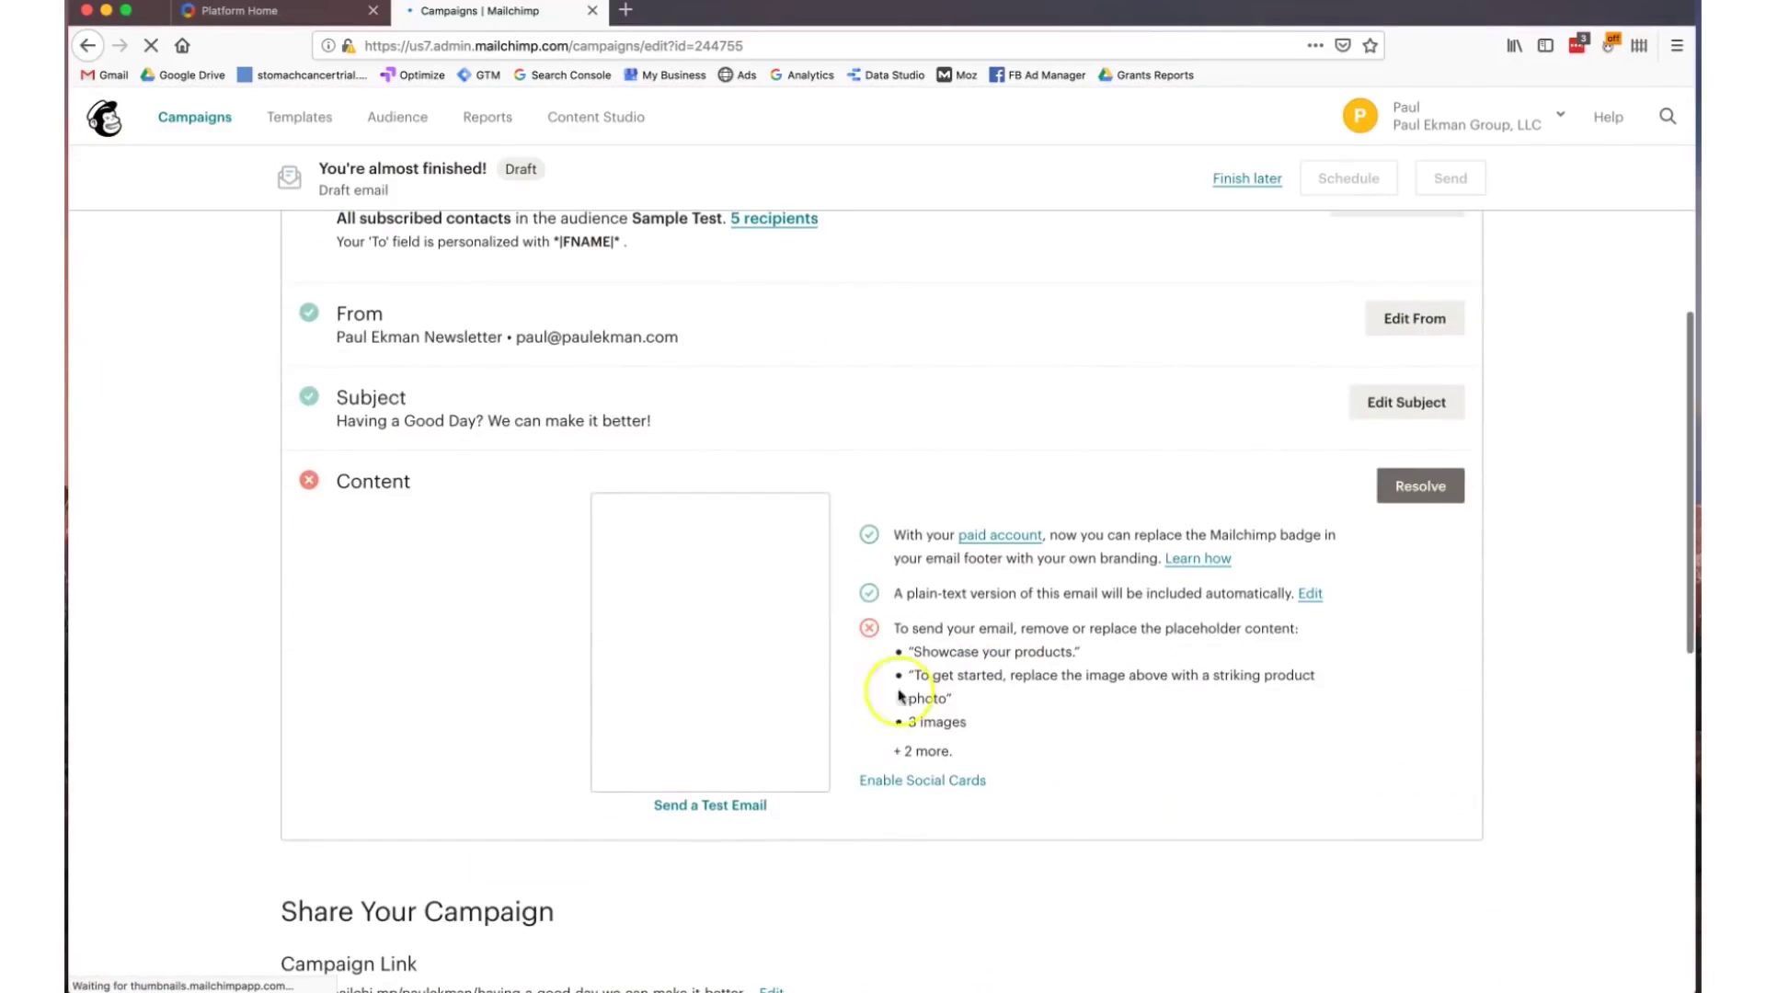
scroll(1044, 653, down, 9)
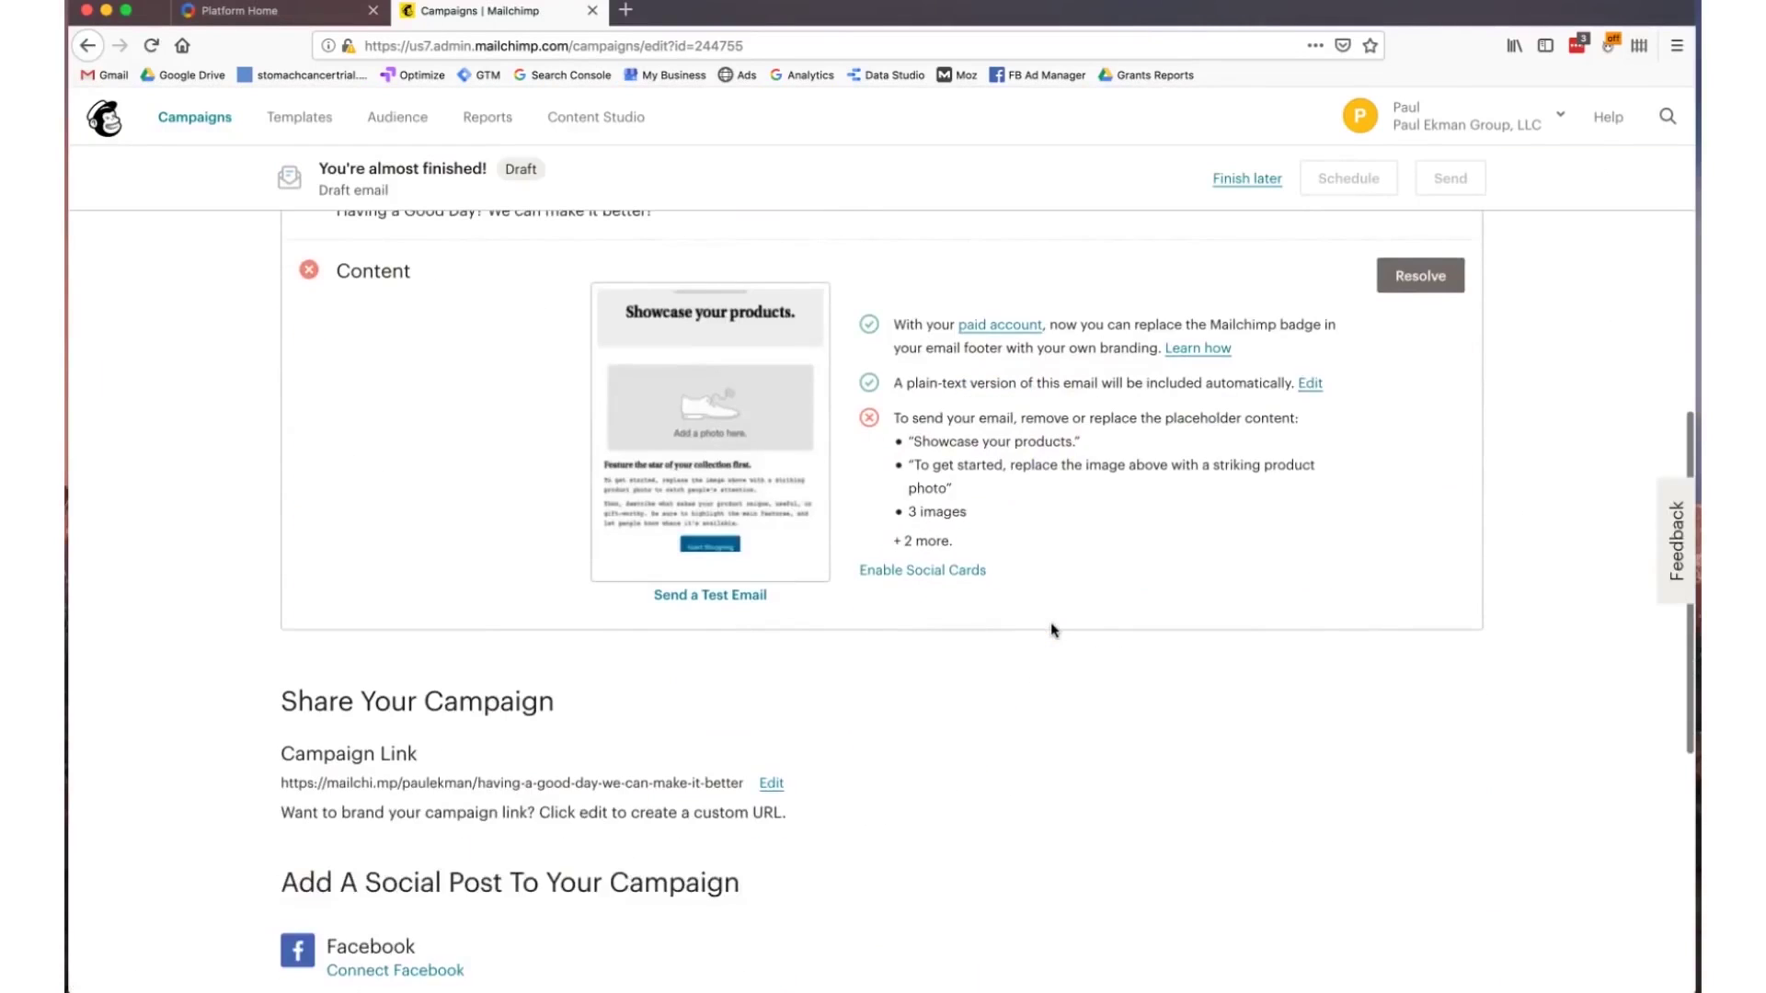
scroll(1053, 628, down, 6)
click(952, 470)
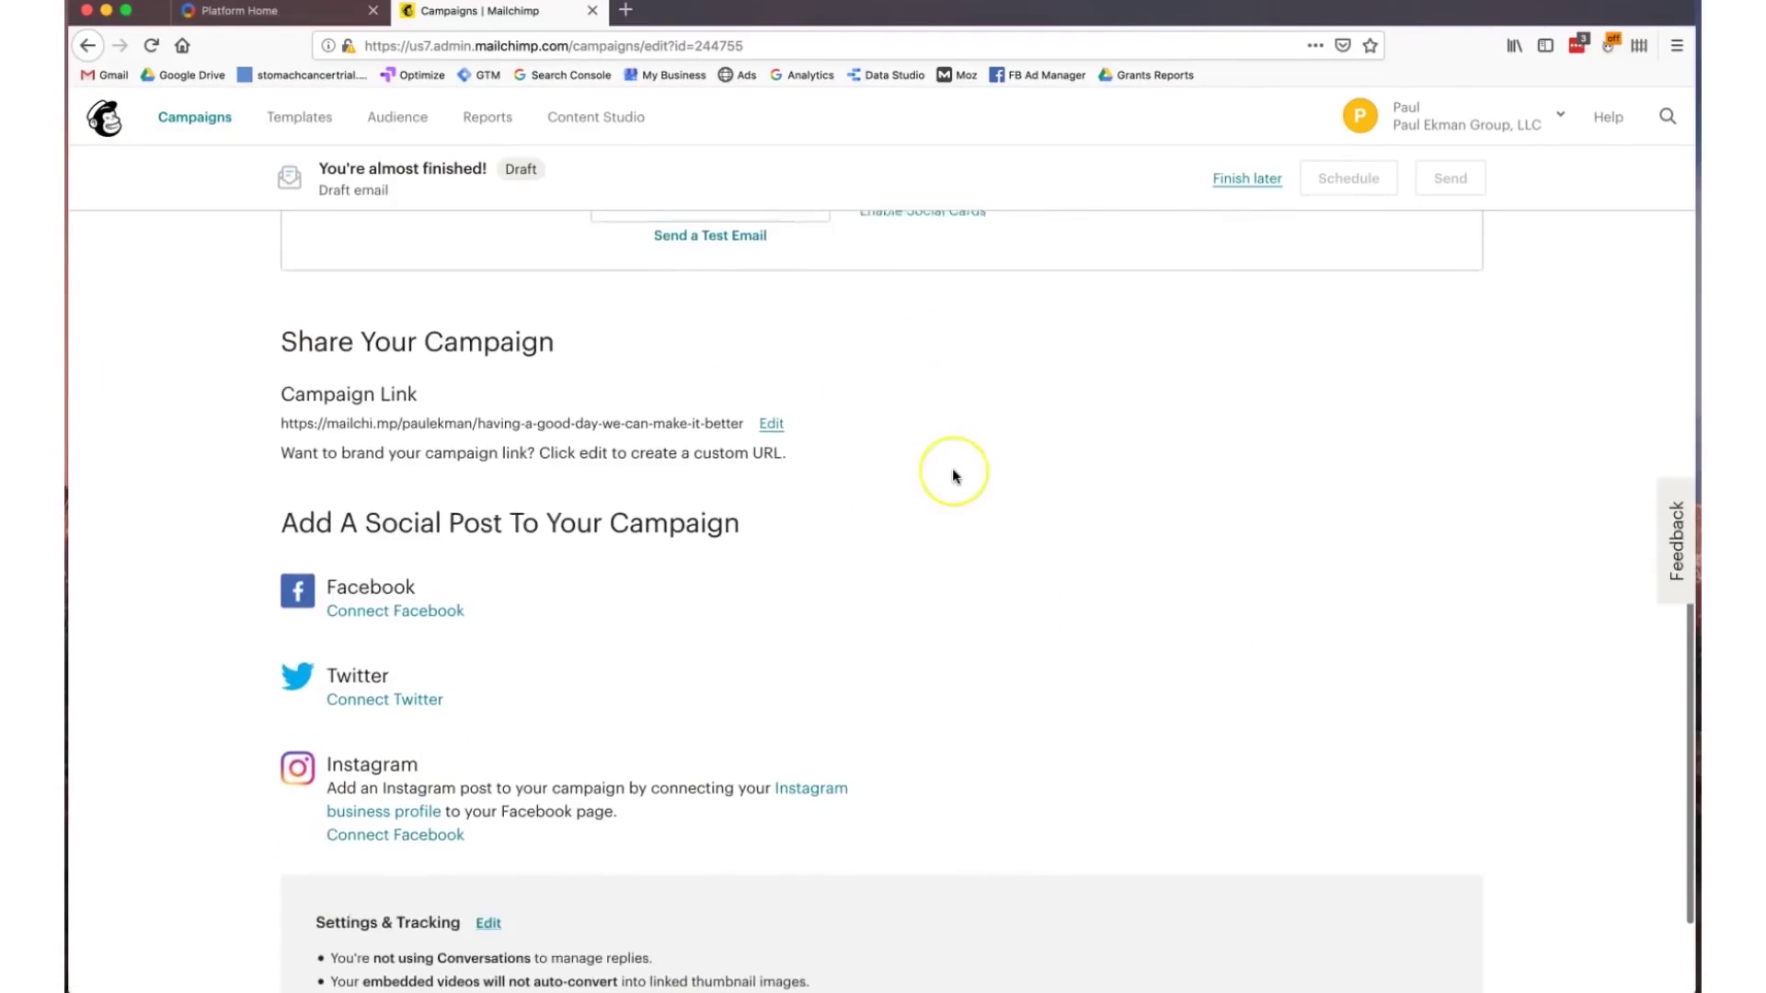
scroll(954, 475, up, 6)
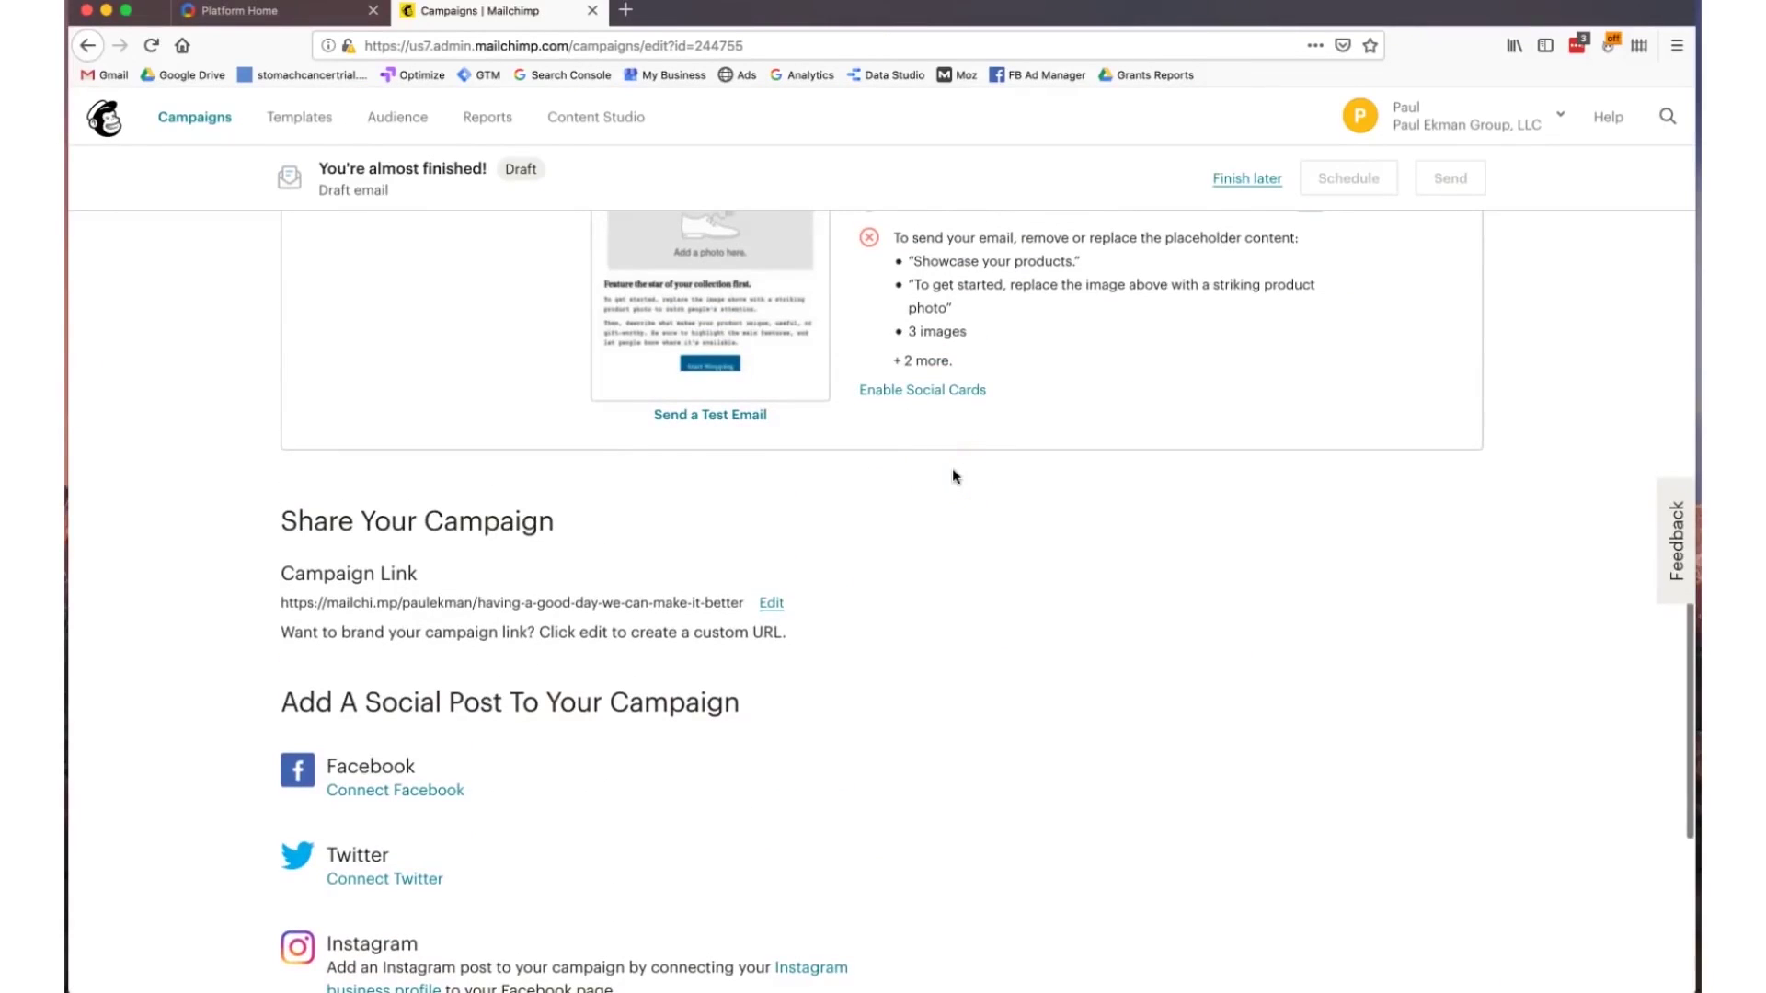
scroll(953, 473, down, 4)
click(436, 542)
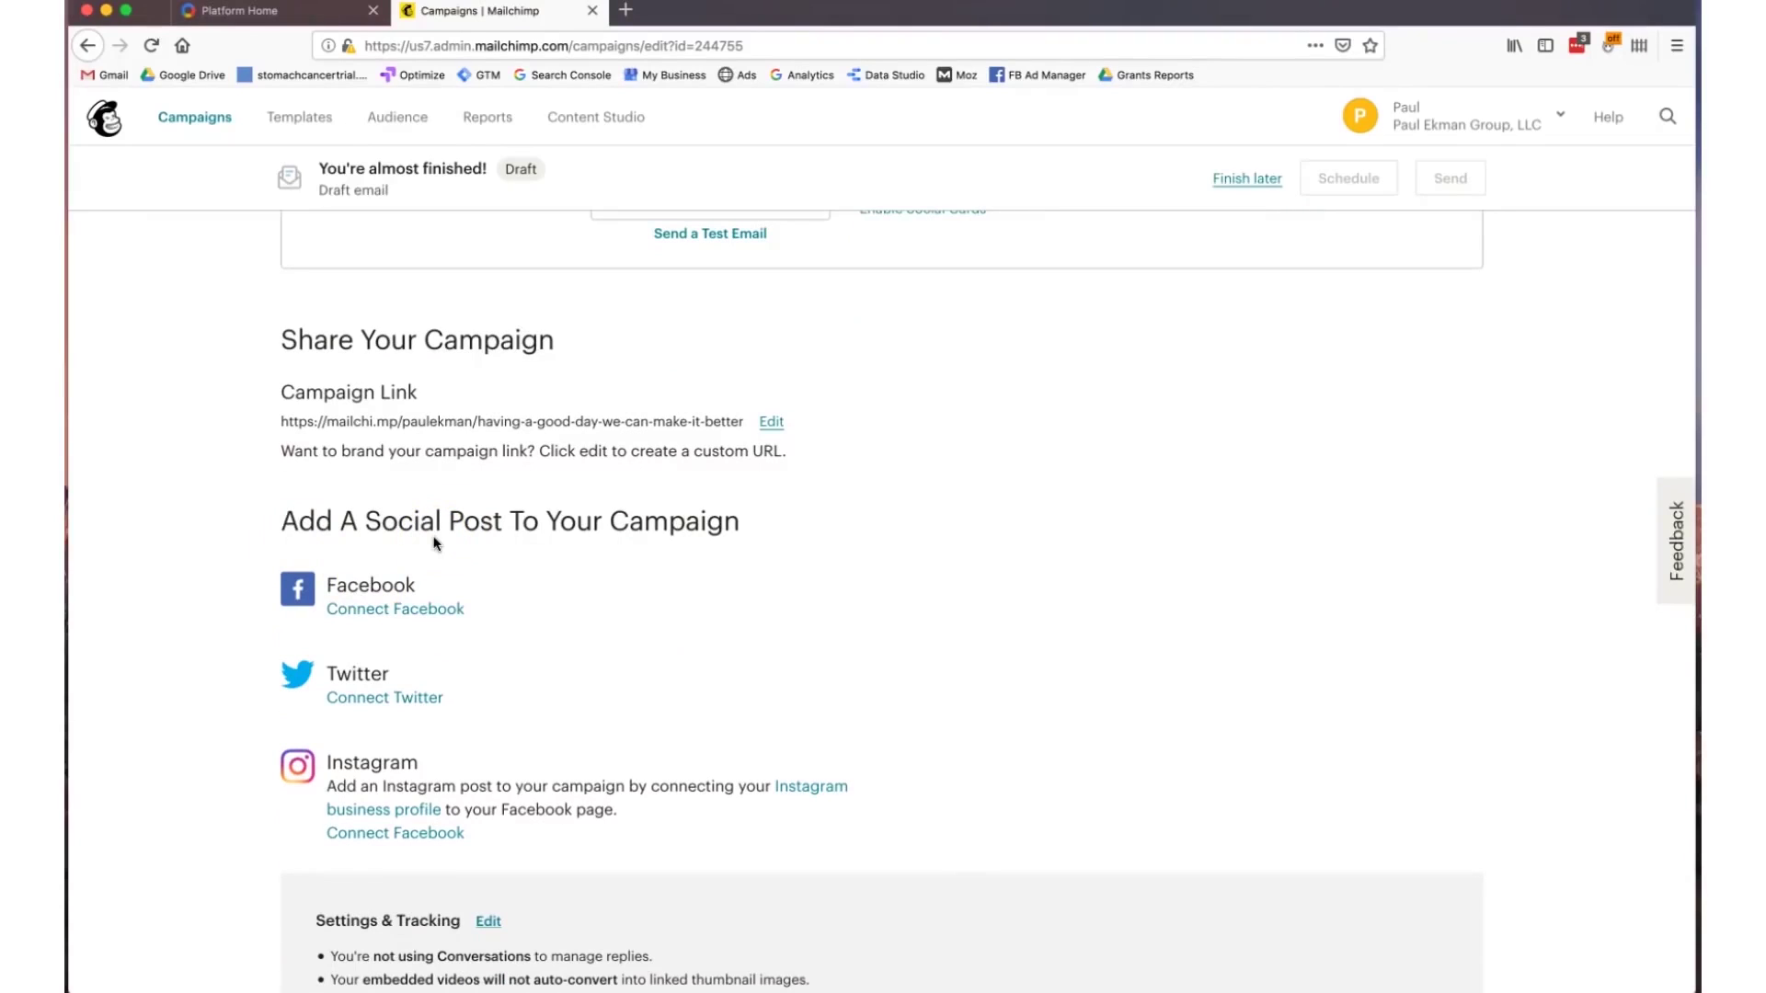
scroll(436, 543, down, 3)
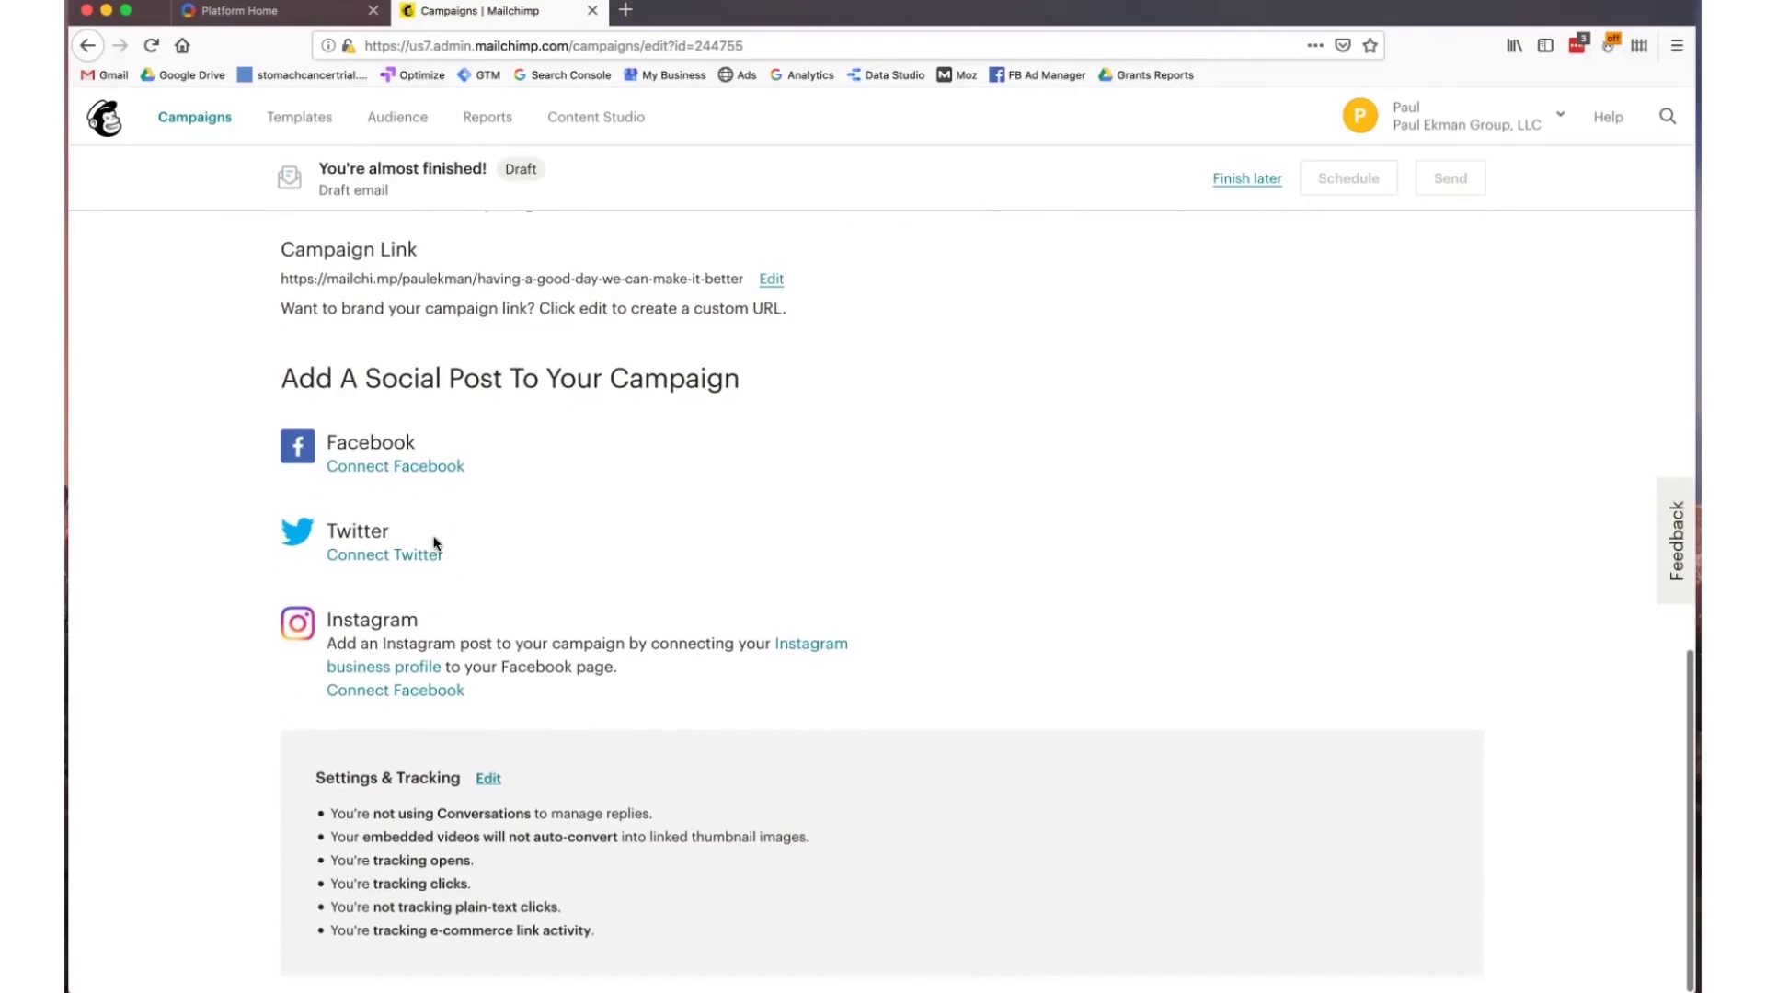
scroll(436, 543, up, 1)
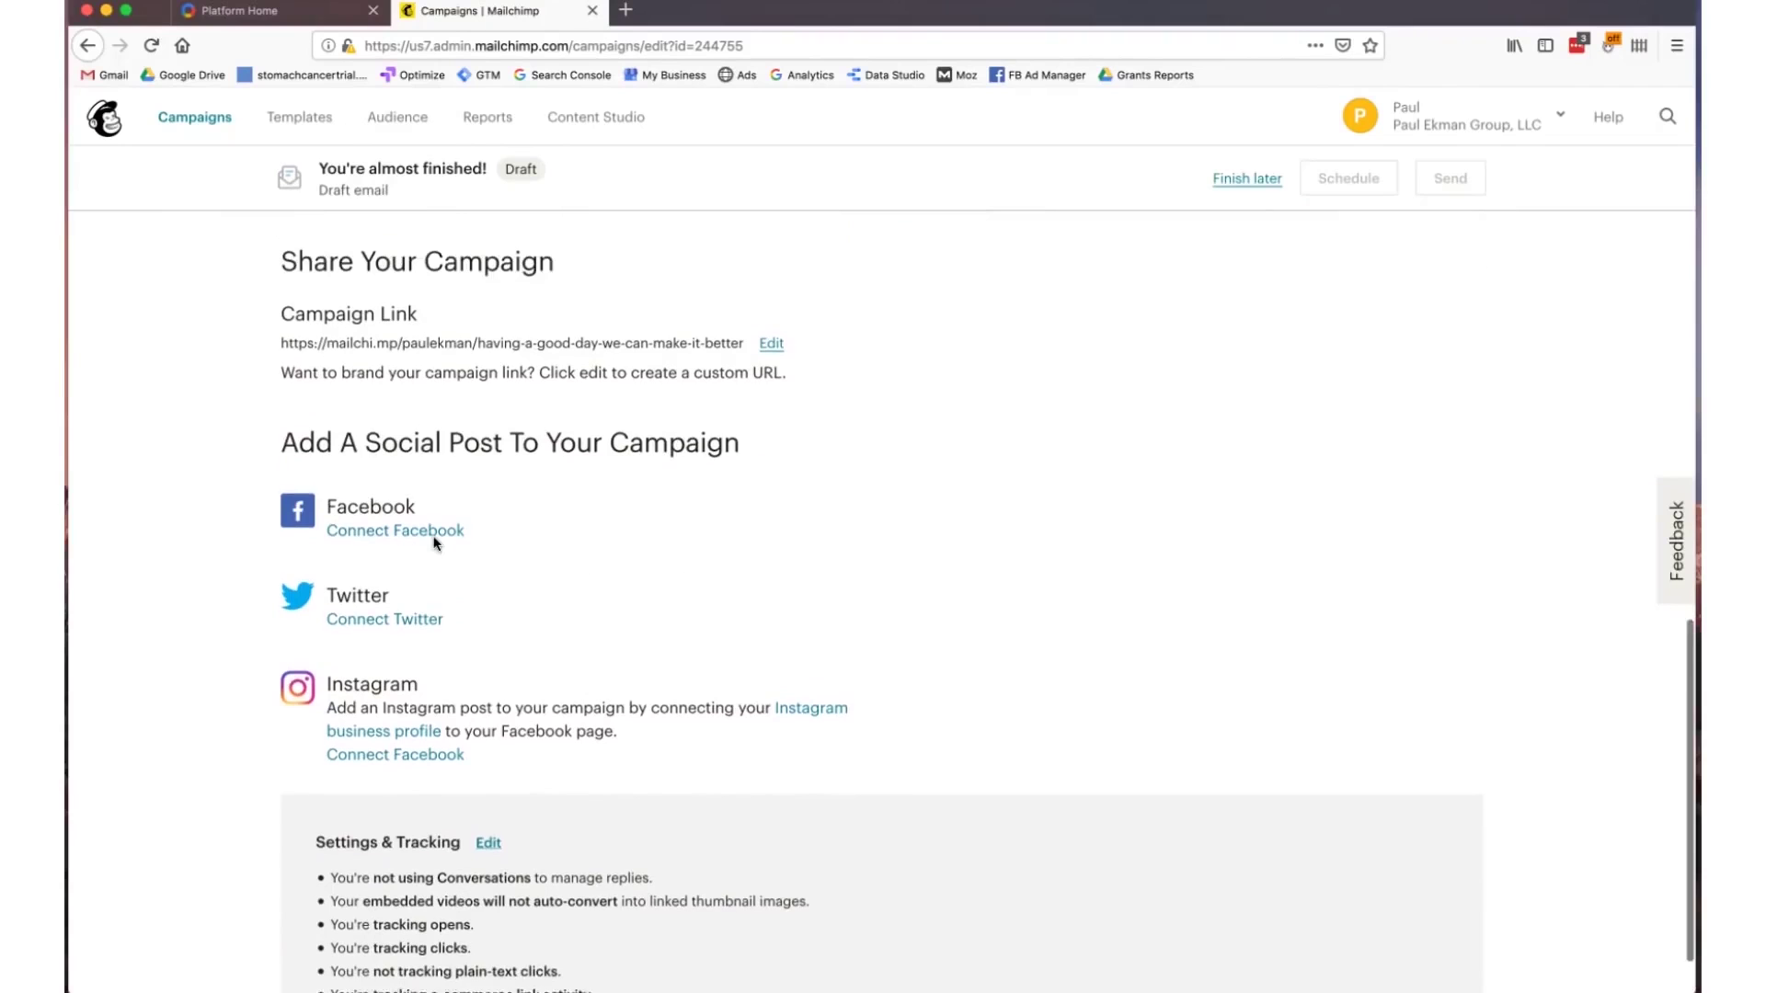
scroll(436, 542, up, 10)
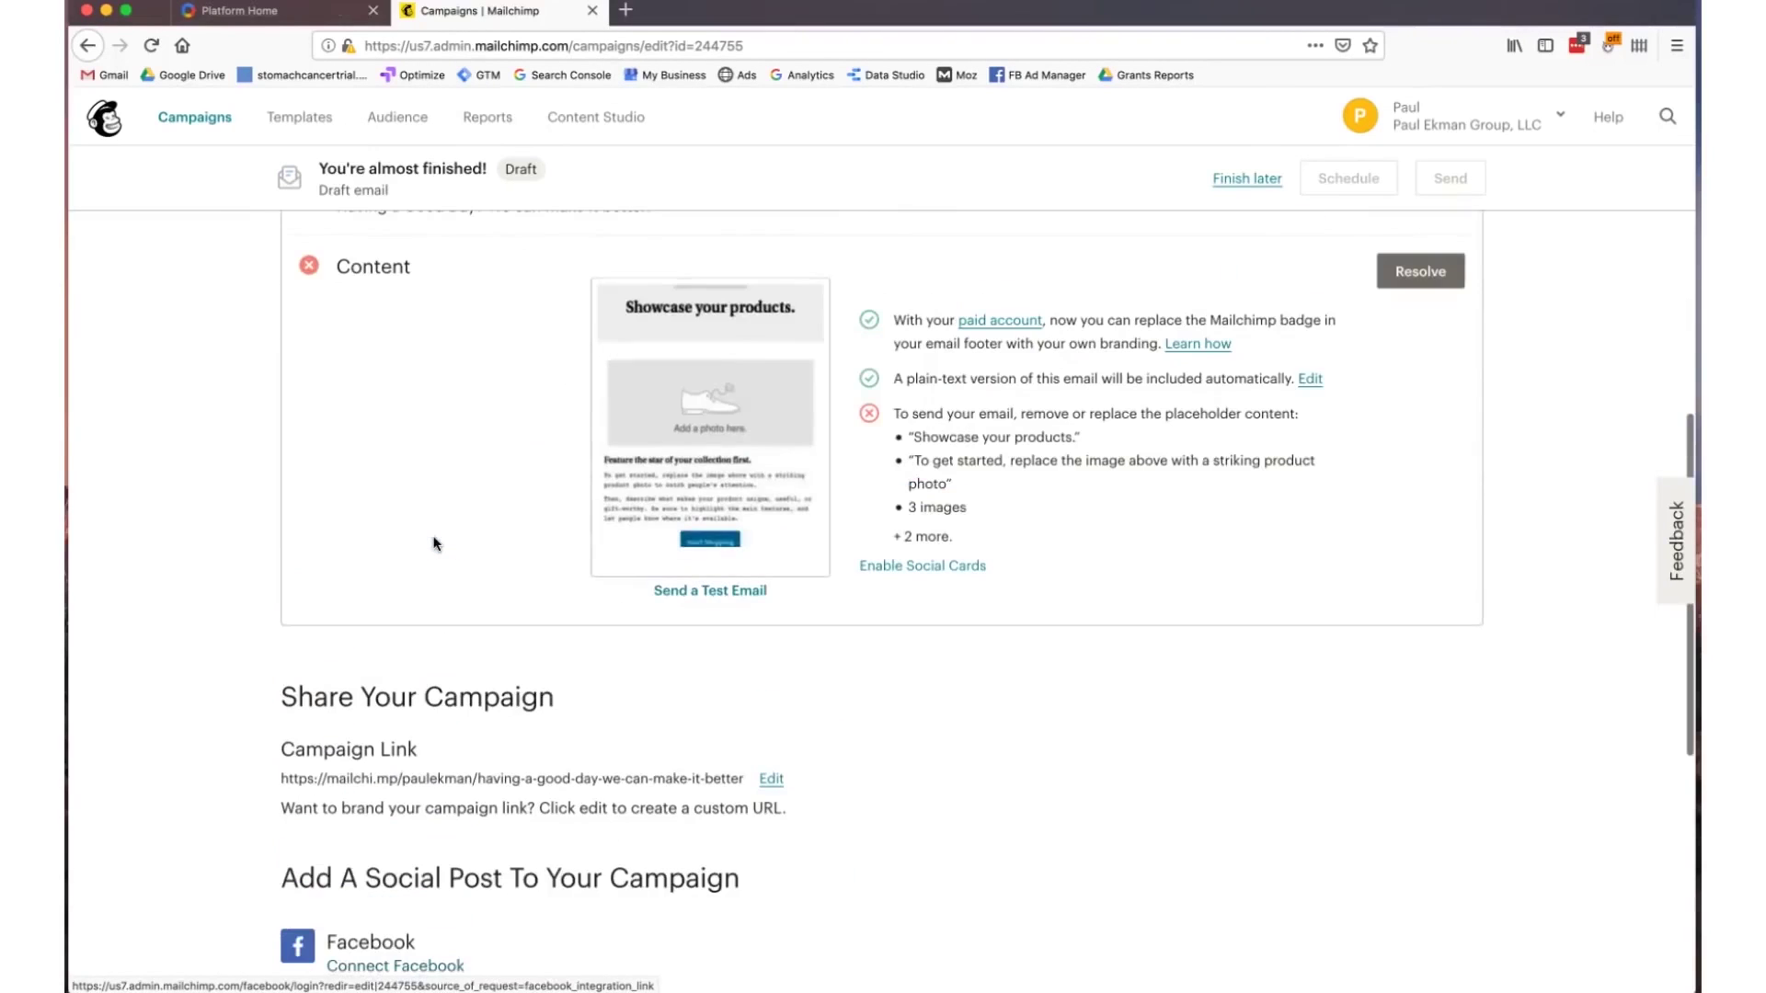
scroll(436, 542, up, 8)
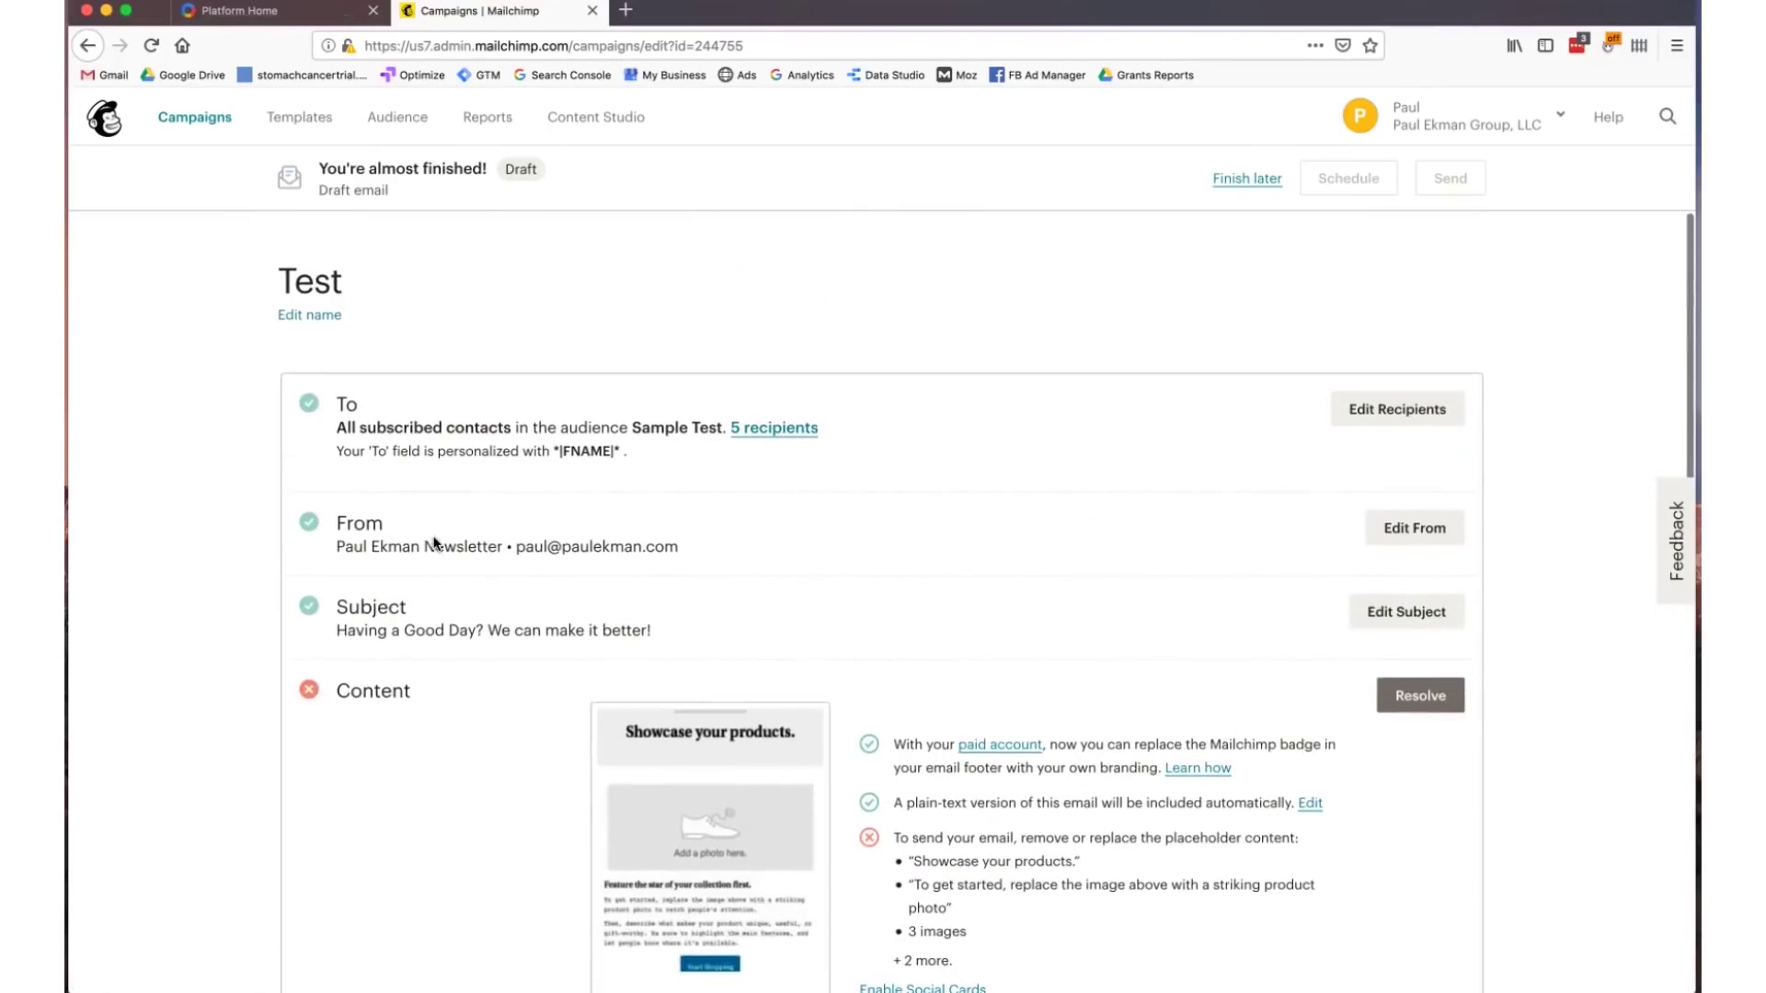